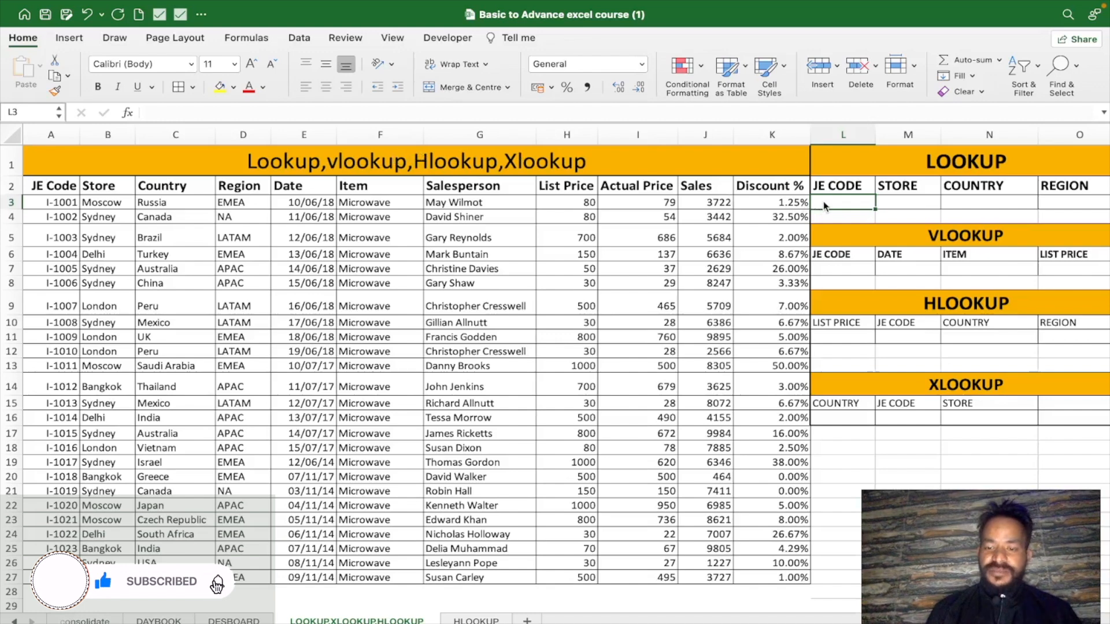
Step: Fill the LOOKUP table's JE CODE cell L3 with a reference to code I-1003 in cell A5
type("=")
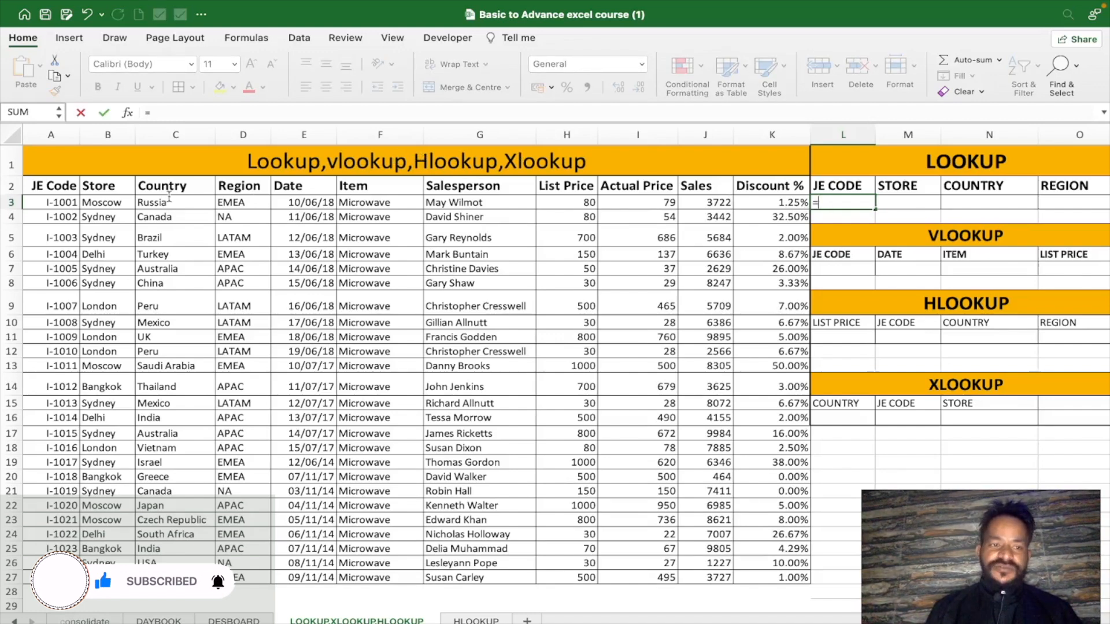
left_click(51, 239)
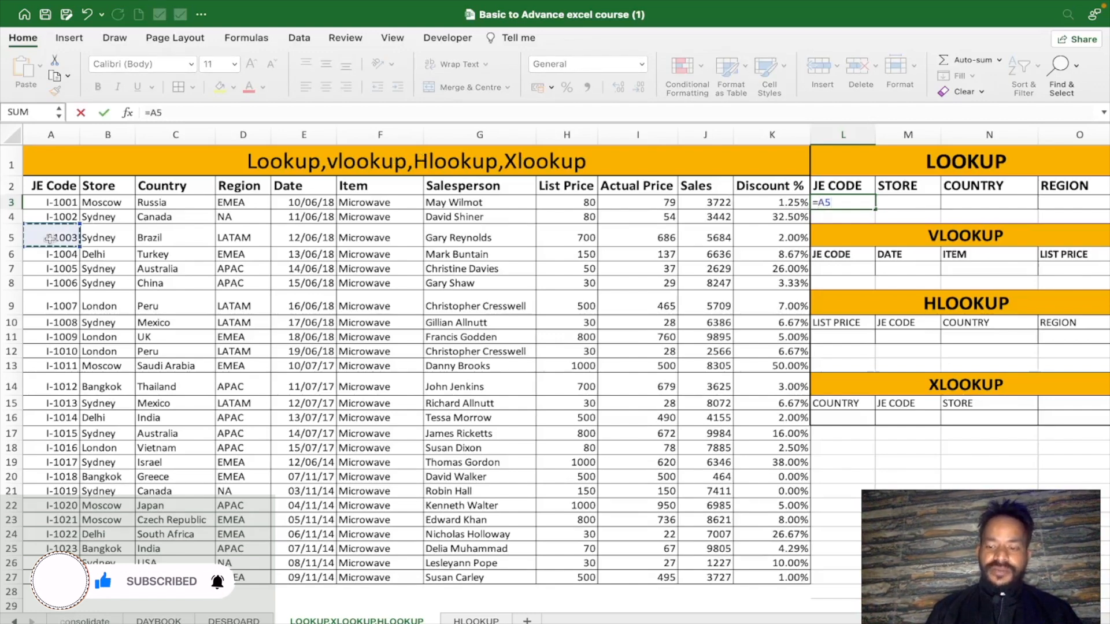
key("Return")
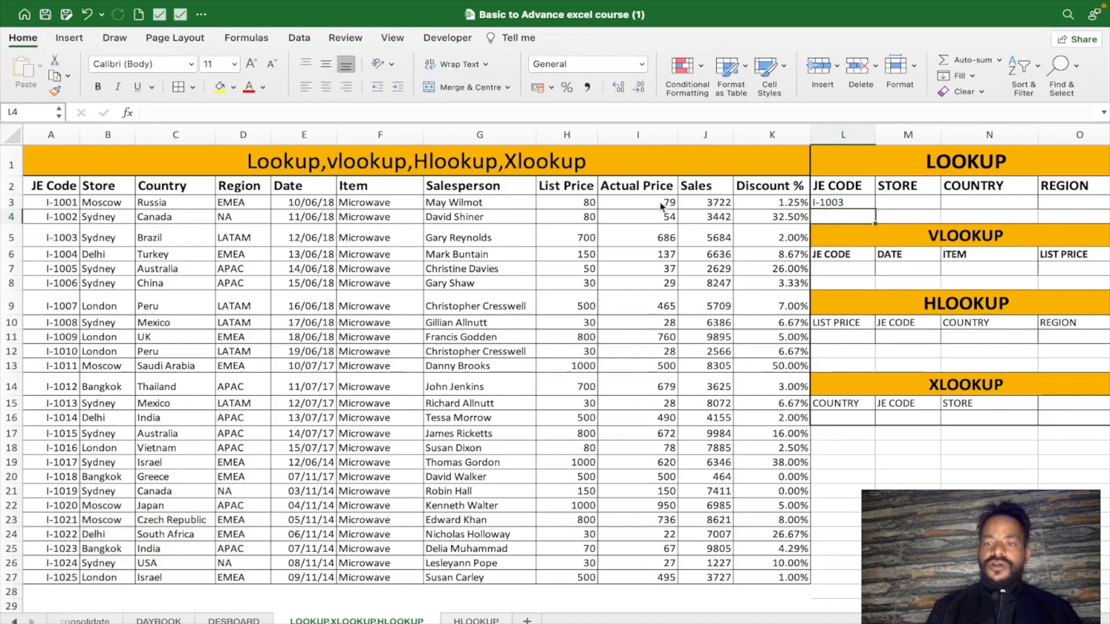
Step: Enter =LOOKUP(L3,A2:K27,B2:B27) in cell M3 to return the store for the JE code
left_click(916, 204)
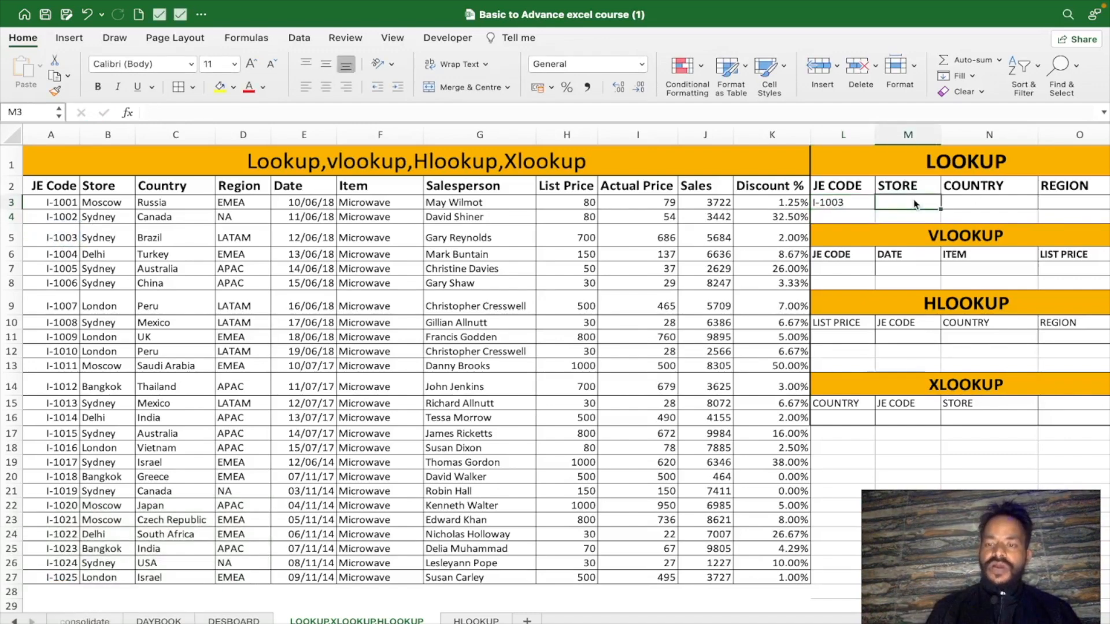
type("=")
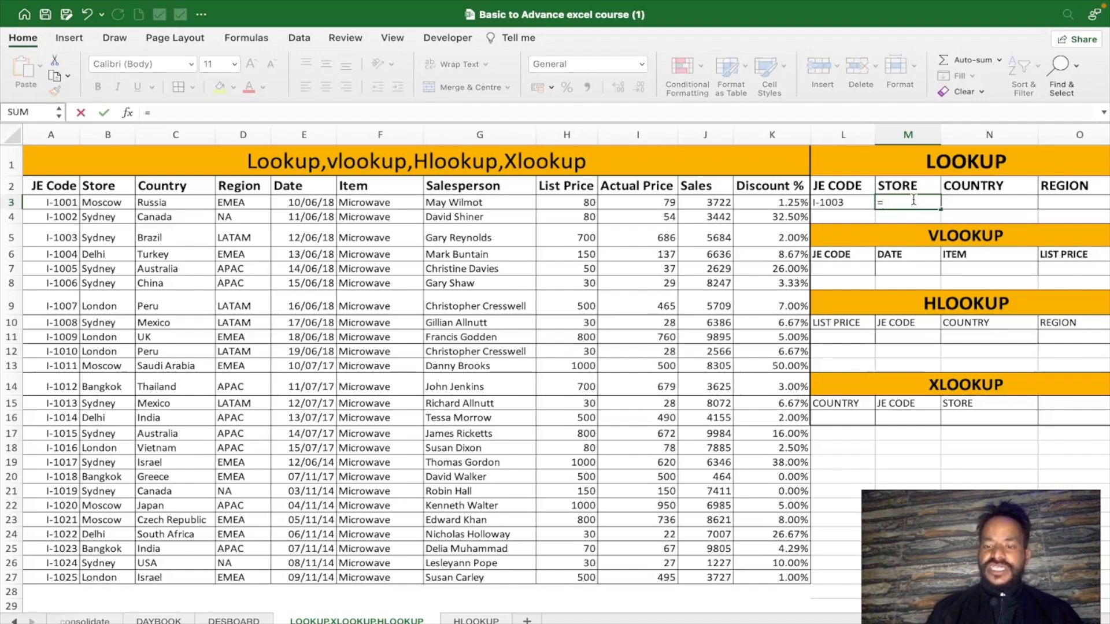
type("loo")
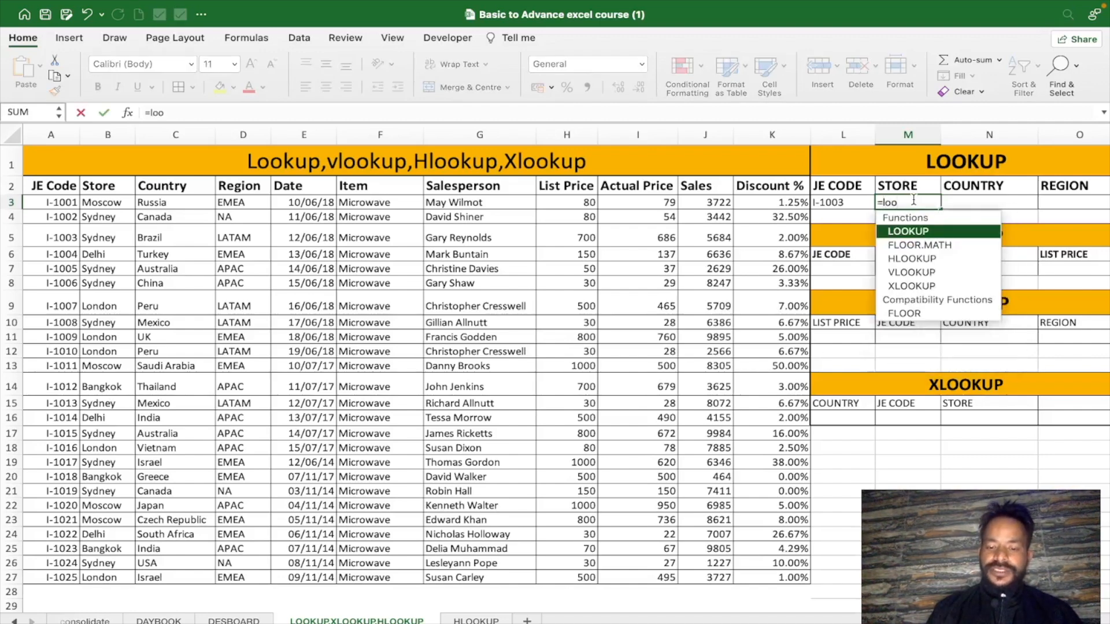
type("k")
key("Tab")
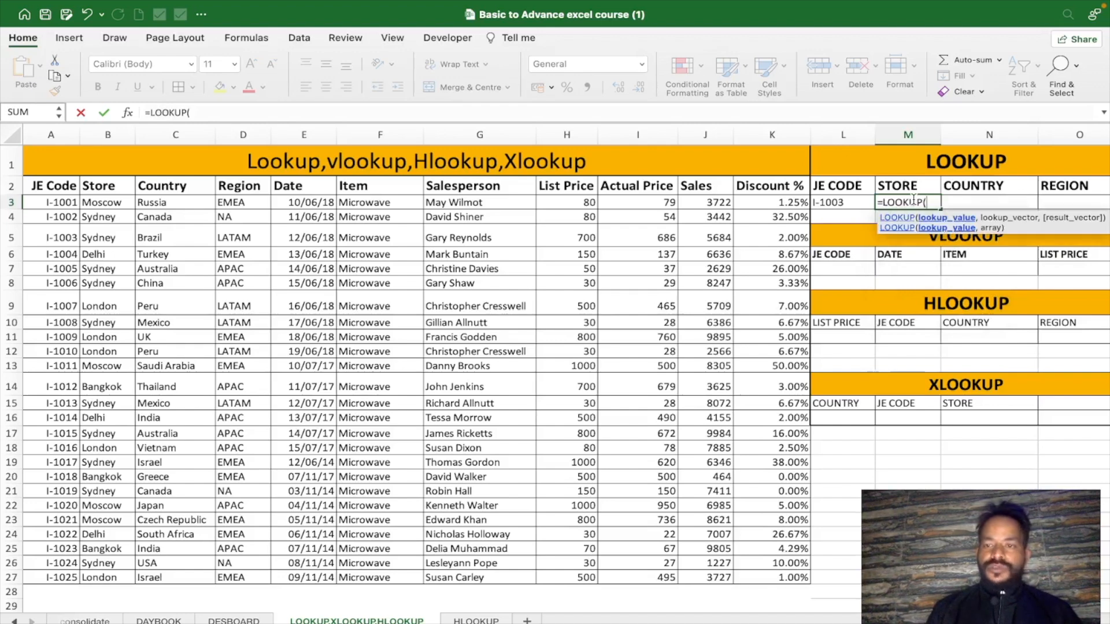
left_click(842, 204)
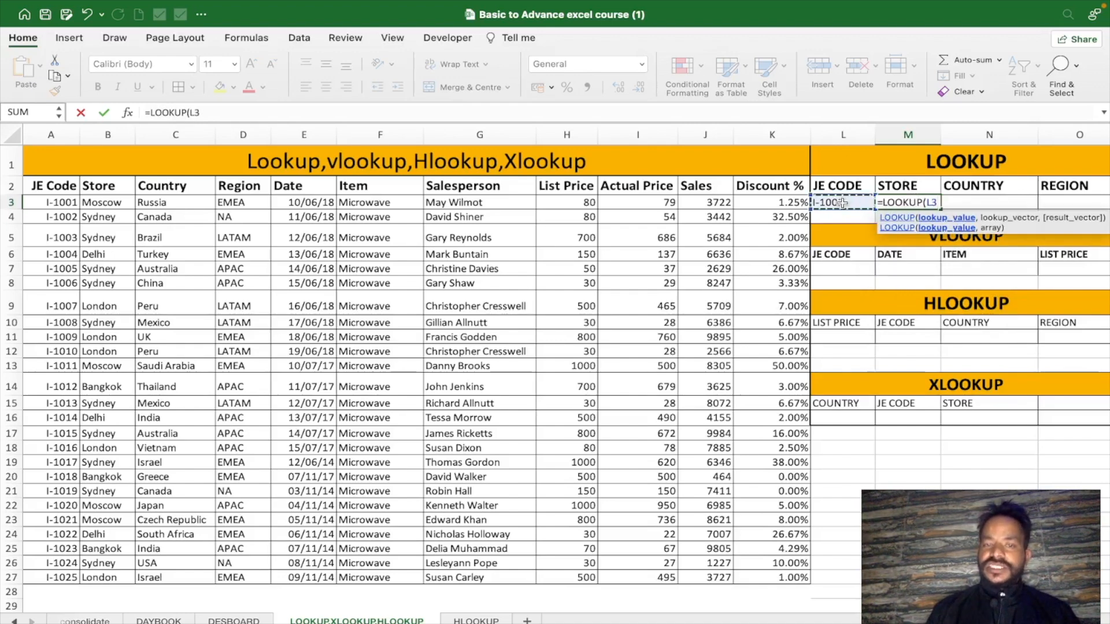
type(",")
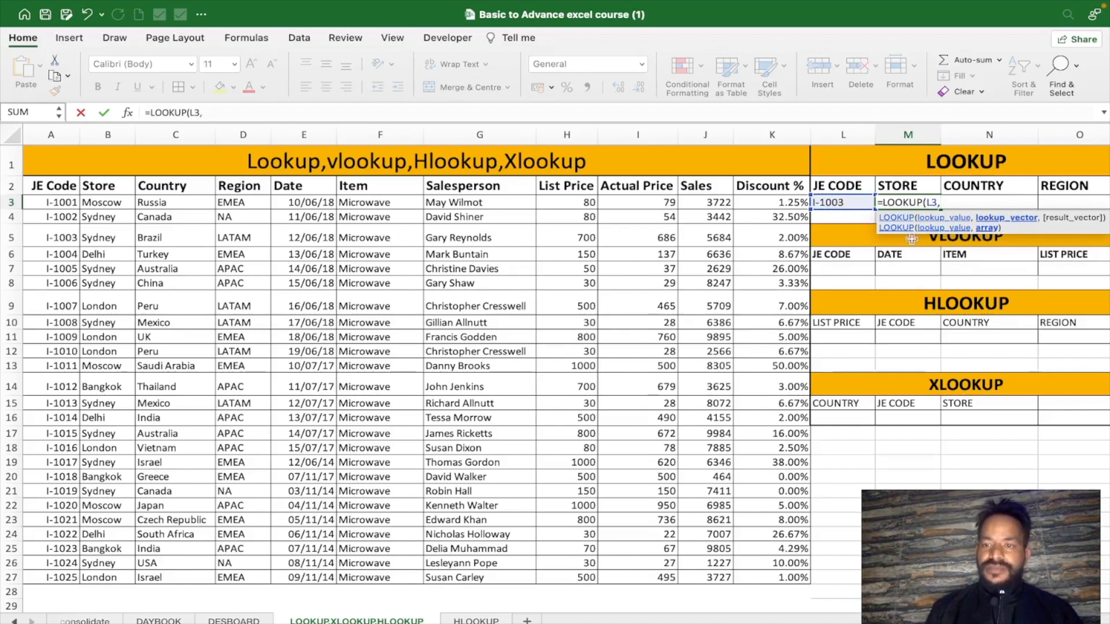
left_click(63, 185)
left_click_drag(63, 185, 783, 578)
type(",")
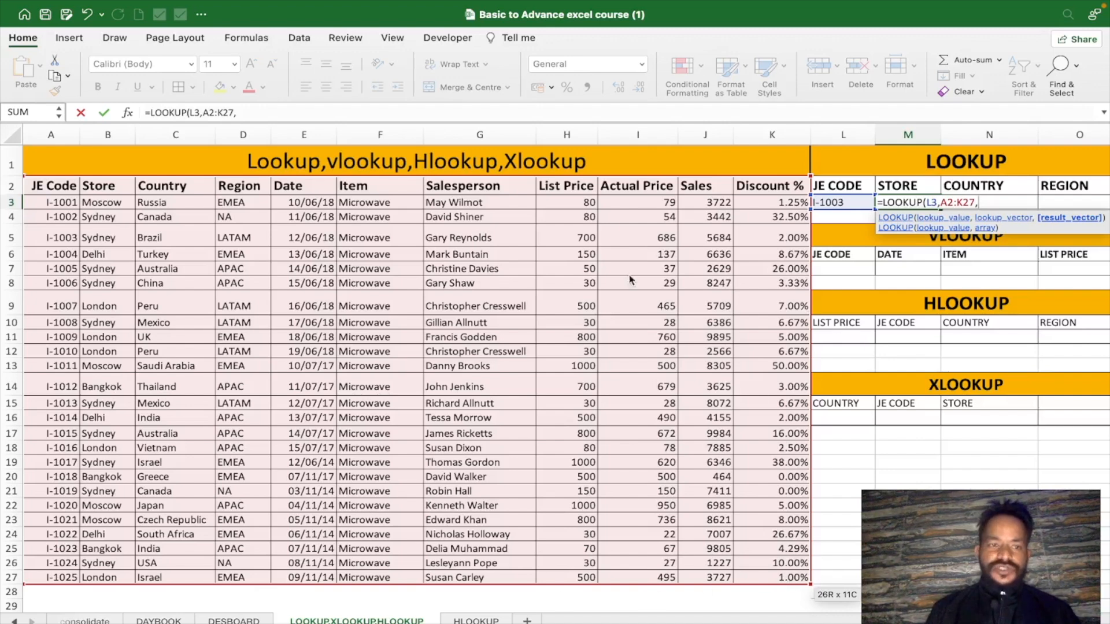
left_click(119, 188)
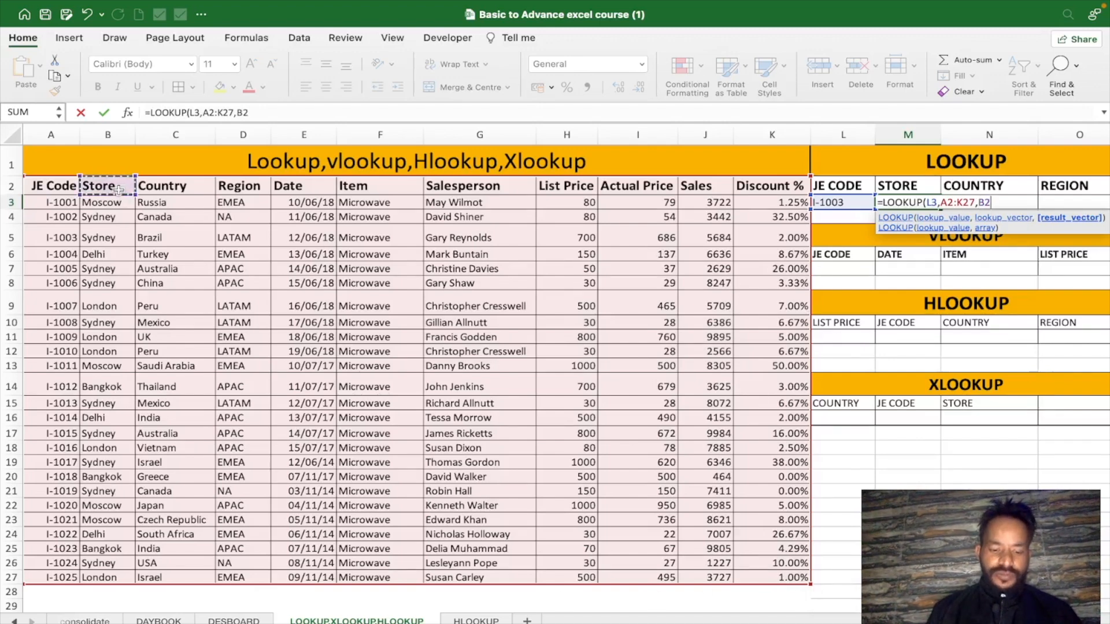
left_click_drag(119, 188, 116, 572)
type(")")
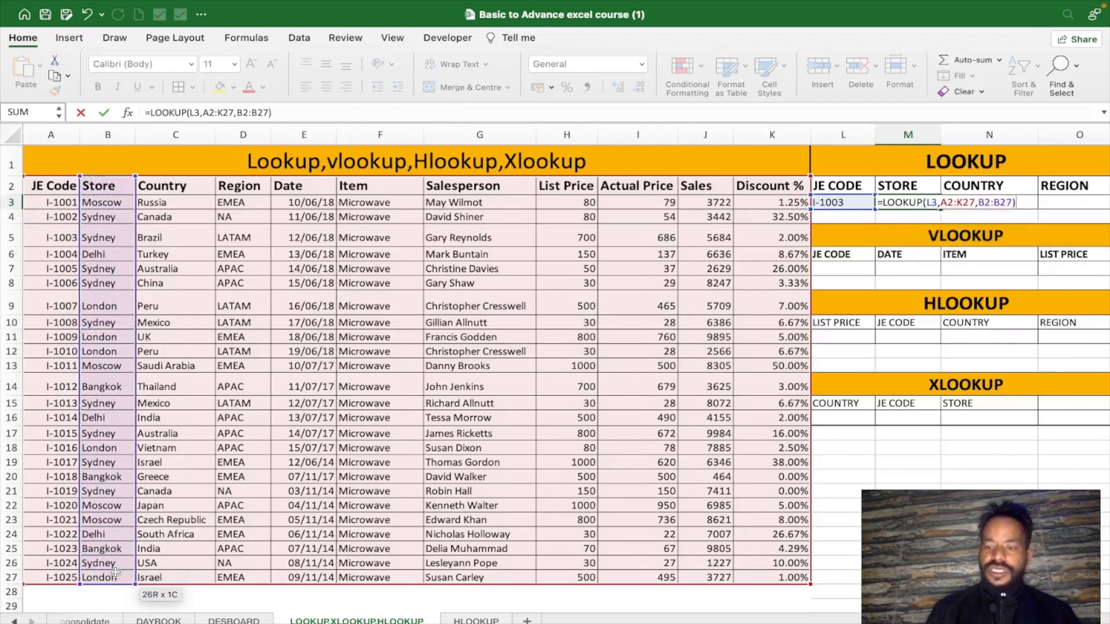
key("Return")
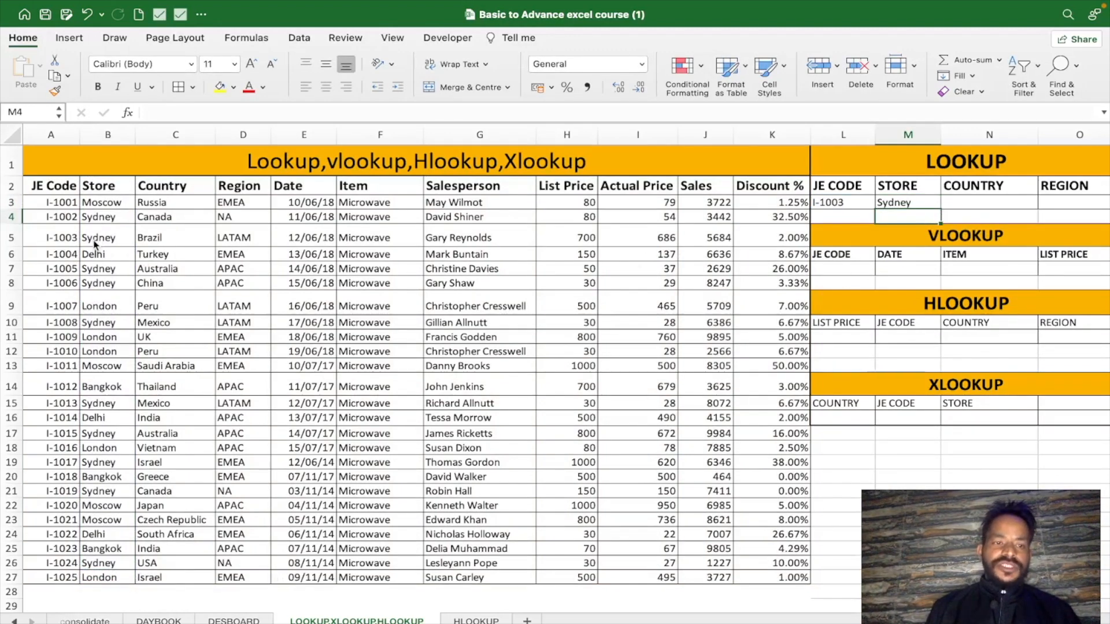
Step: Fill the VLOOKUP table's JE CODE cell L7 with a reference to code I-1007 in cell A9
left_click(985, 205)
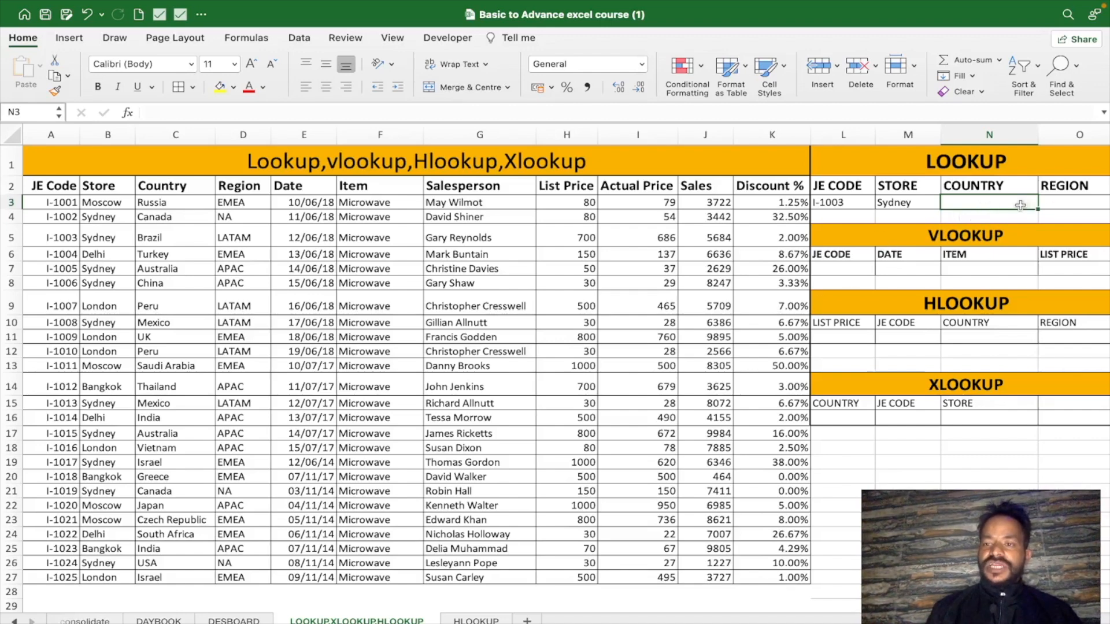
left_click(847, 272)
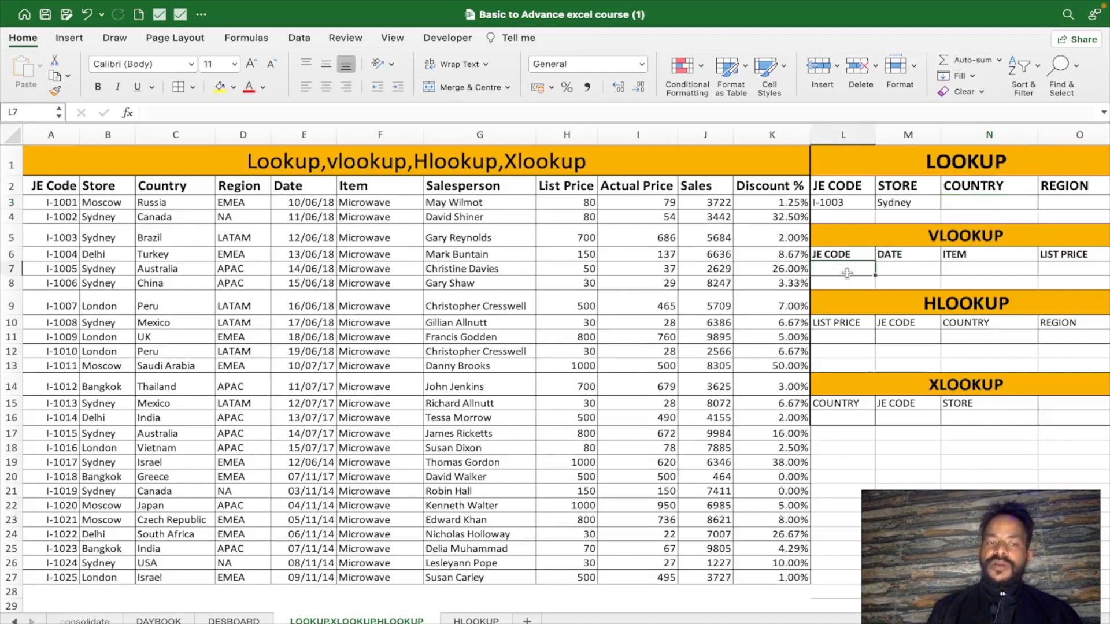
type("=")
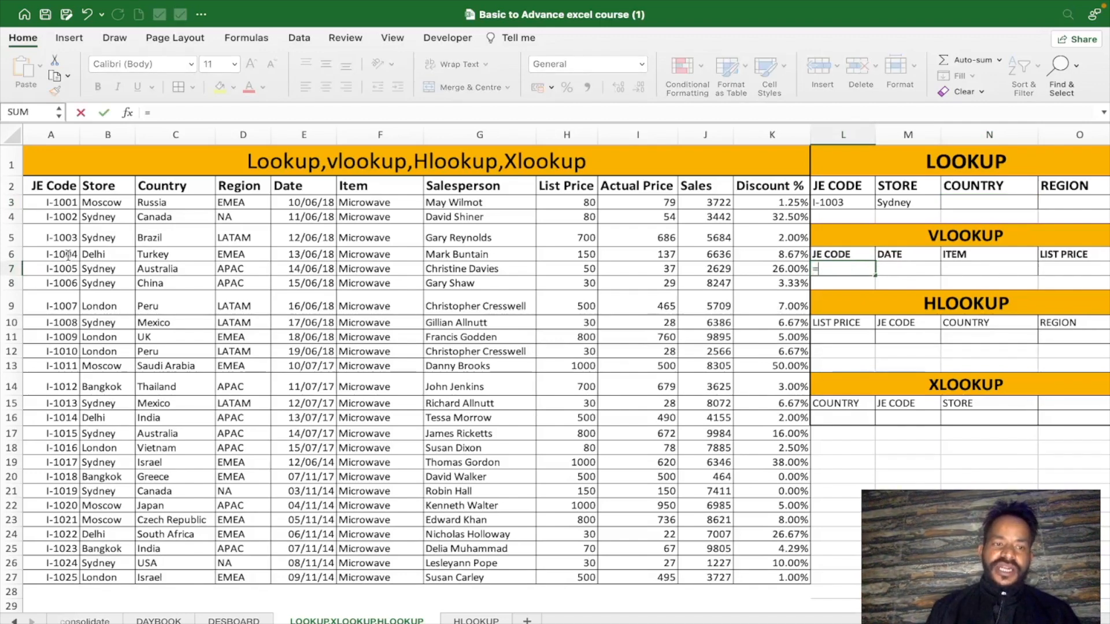
left_click(66, 306)
key("Return")
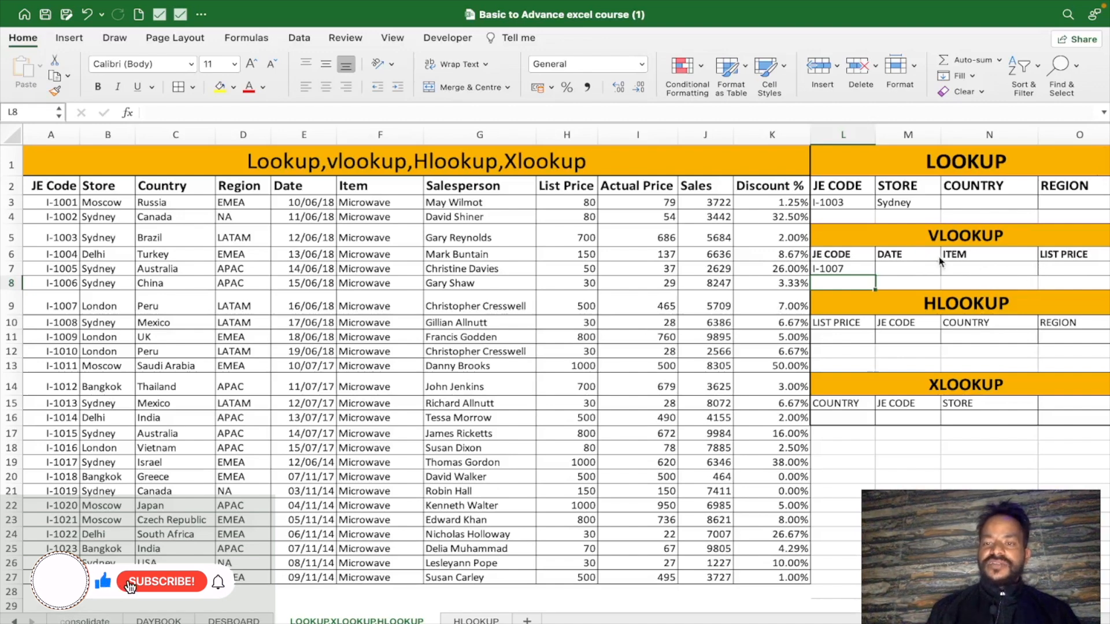
Step: Start a VLOOKUP formula in the DATE cell M7 with L7 as lookup value and A2:K27 as table array
left_click(915, 270)
type("=")
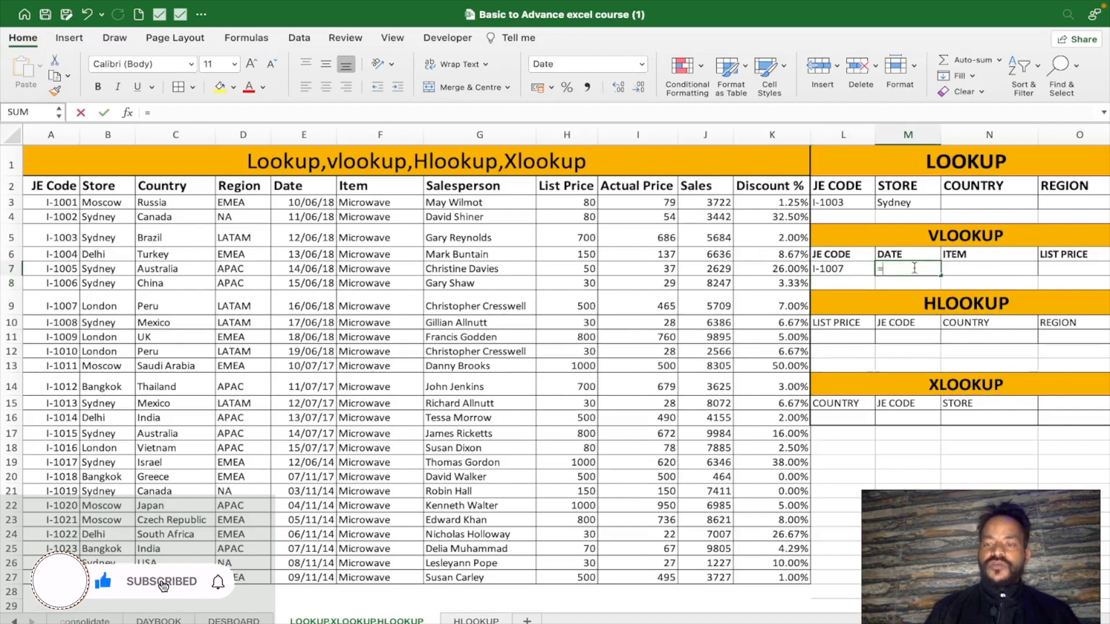
type("vll")
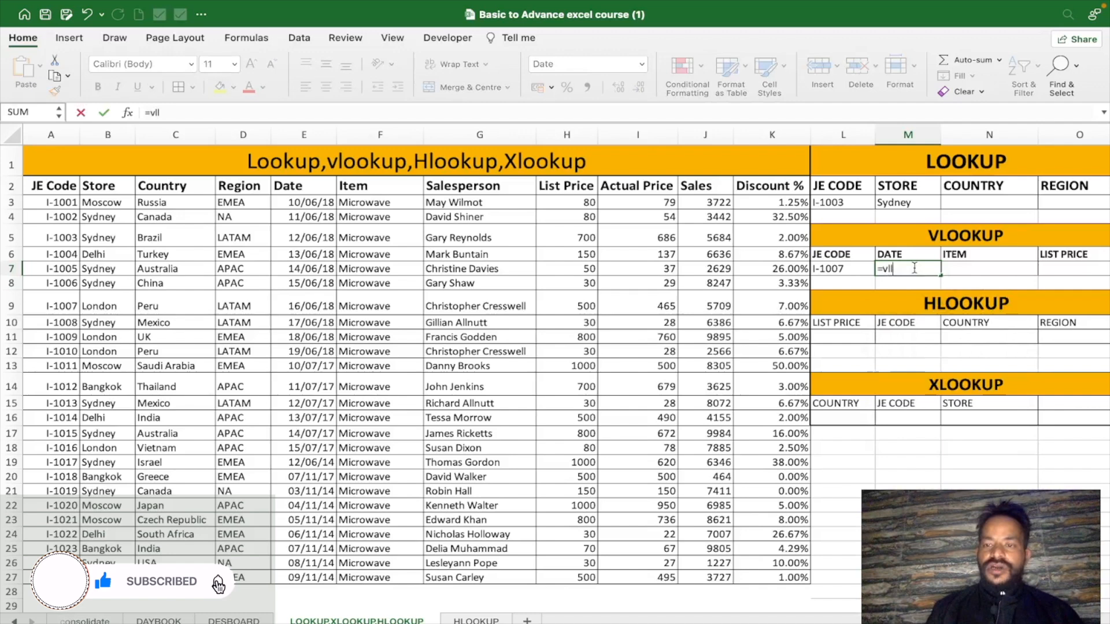
key("BackSpace")
type("oo")
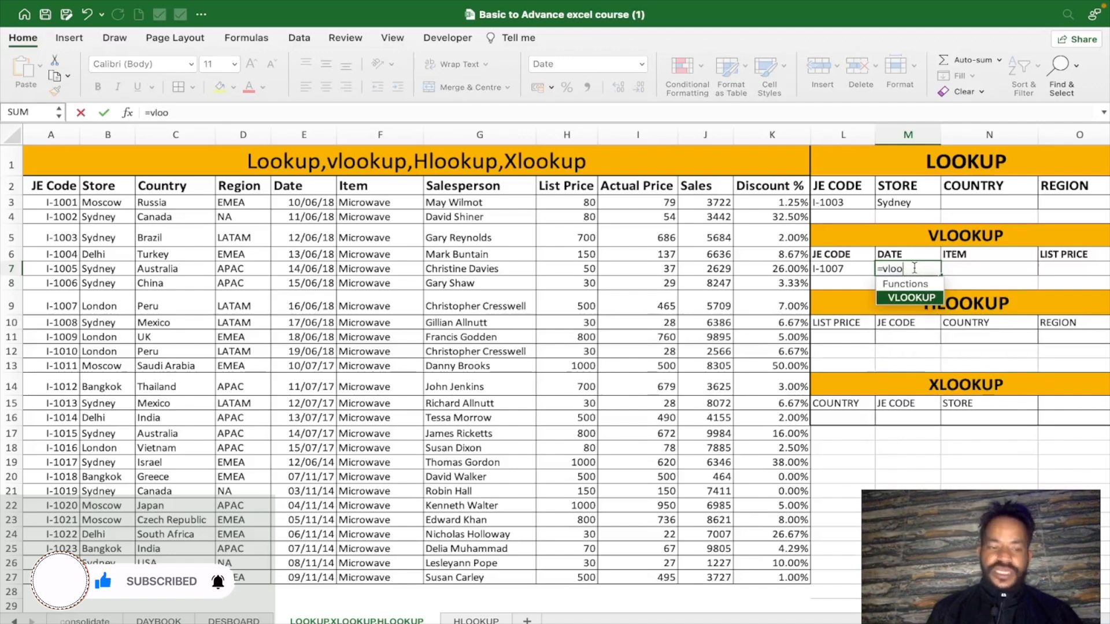
key("Tab")
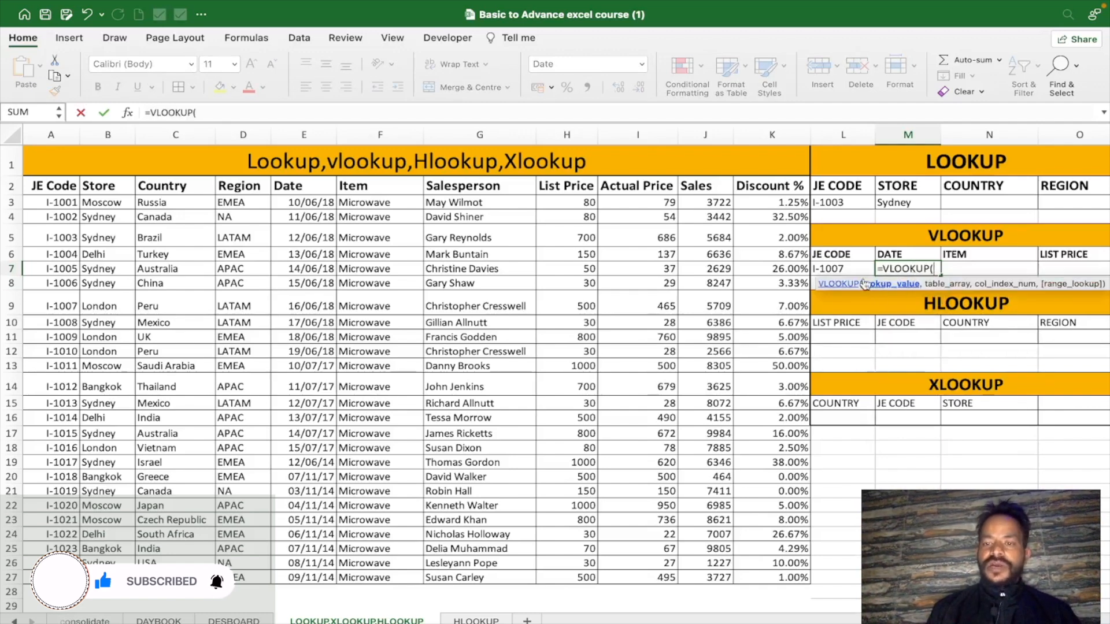
left_click(853, 272)
type(",")
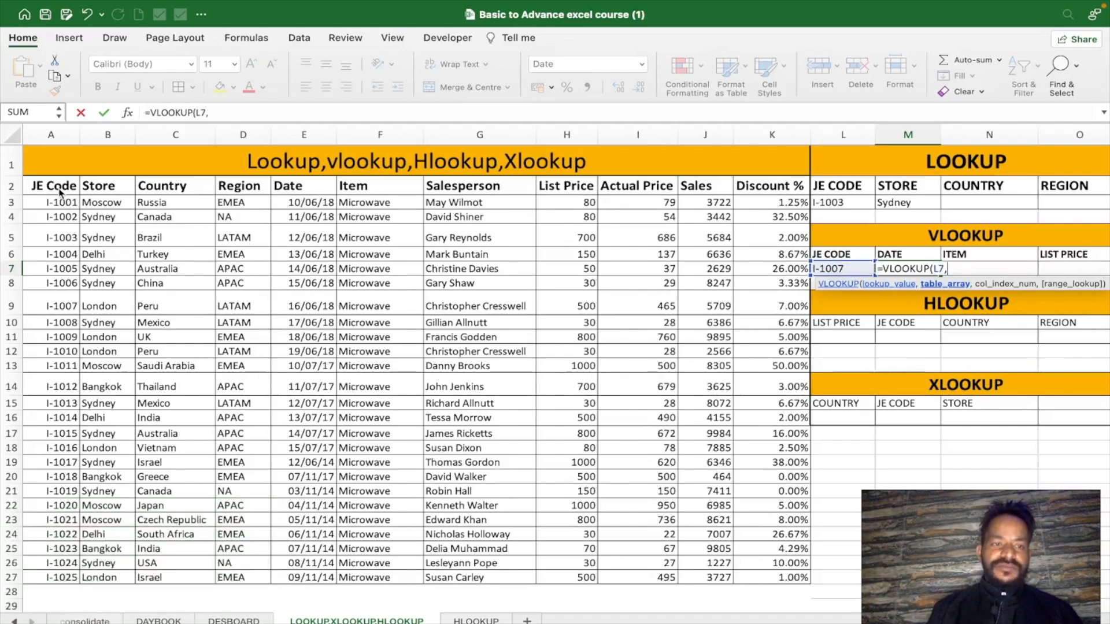
left_click_drag(46, 185, 249, 204)
left_click_drag(503, 204, 761, 581)
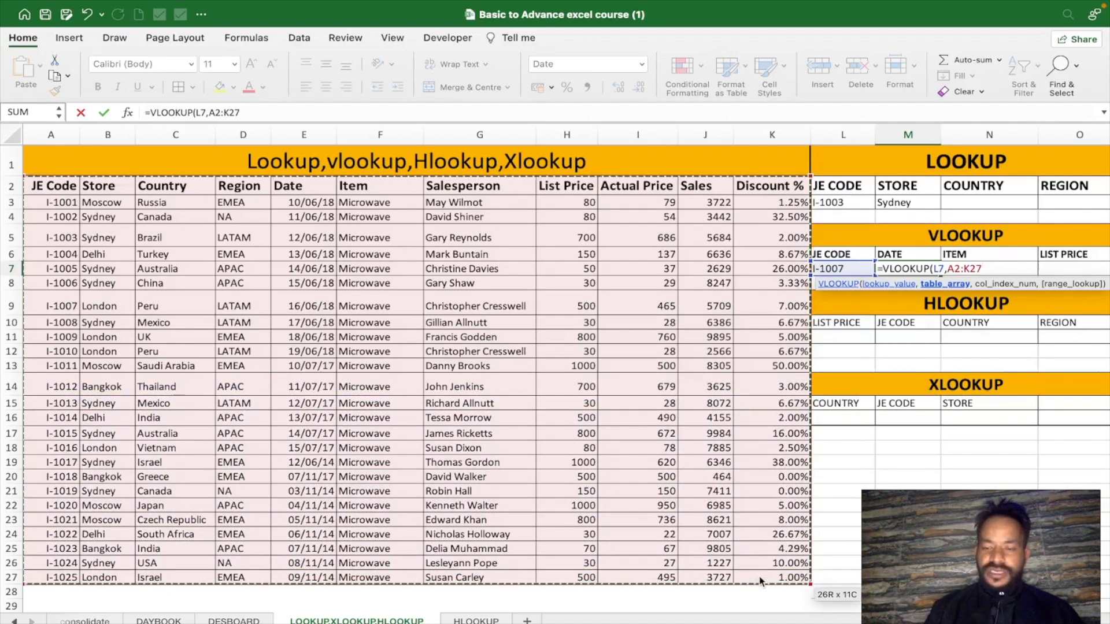
Step: Complete the VLOOKUP formula with column index array {5,6,8} and 0 for an exact match
type("{")
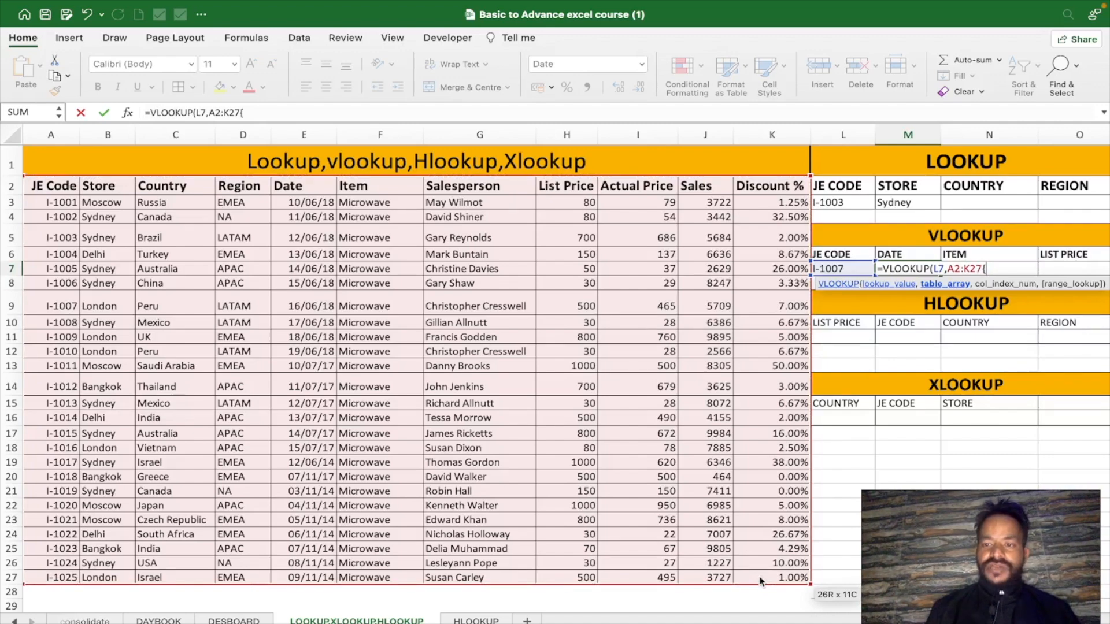
key("BackSpace")
type(",{5,6,")
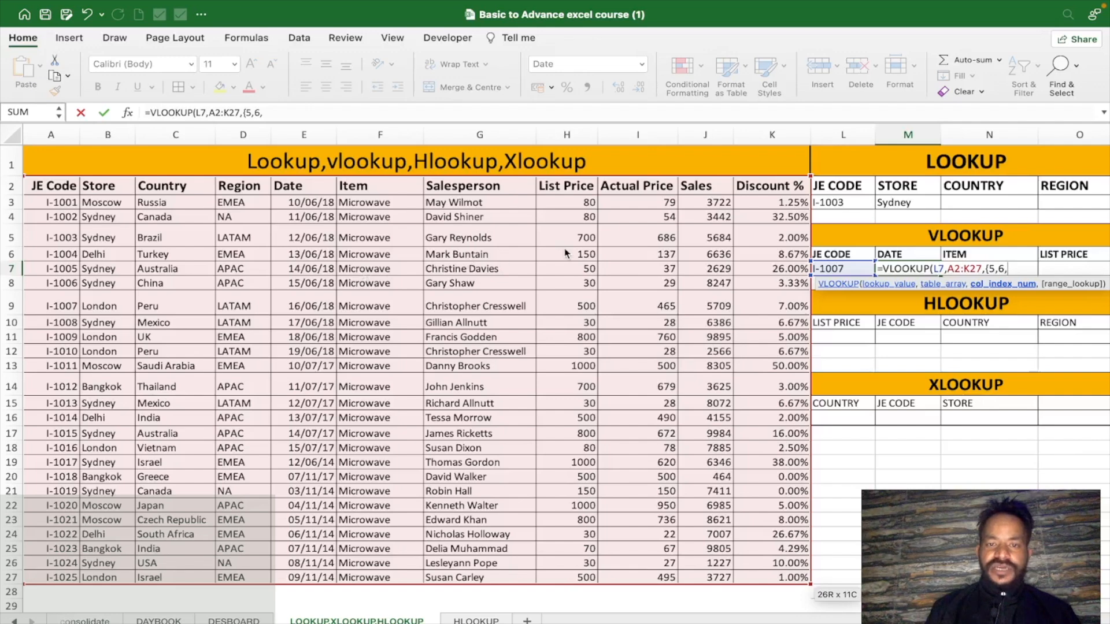
type("8")
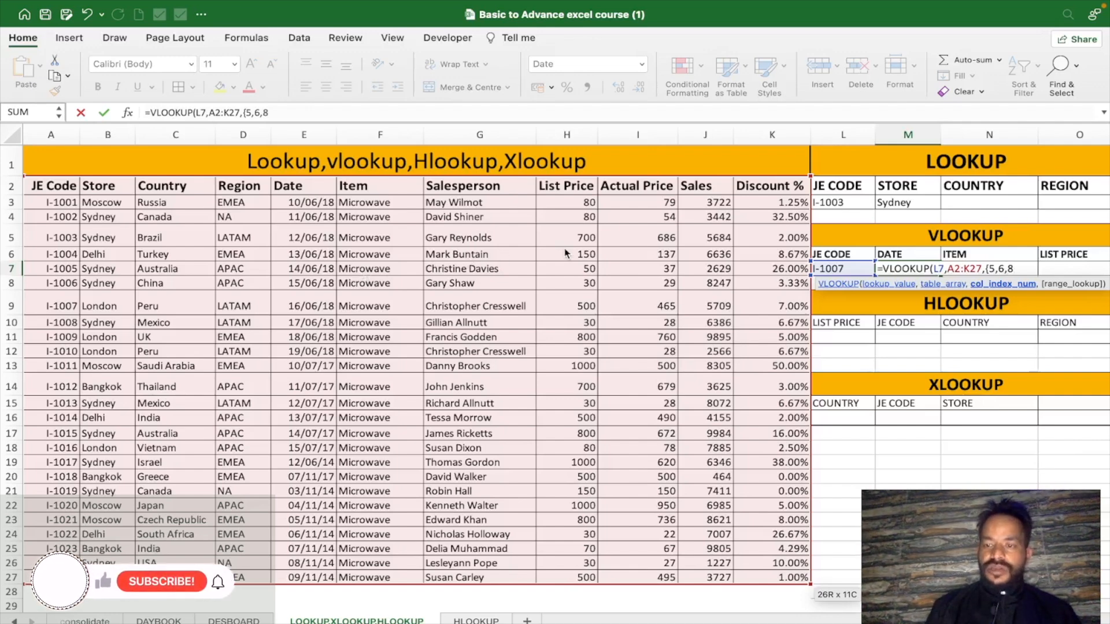
type("}")
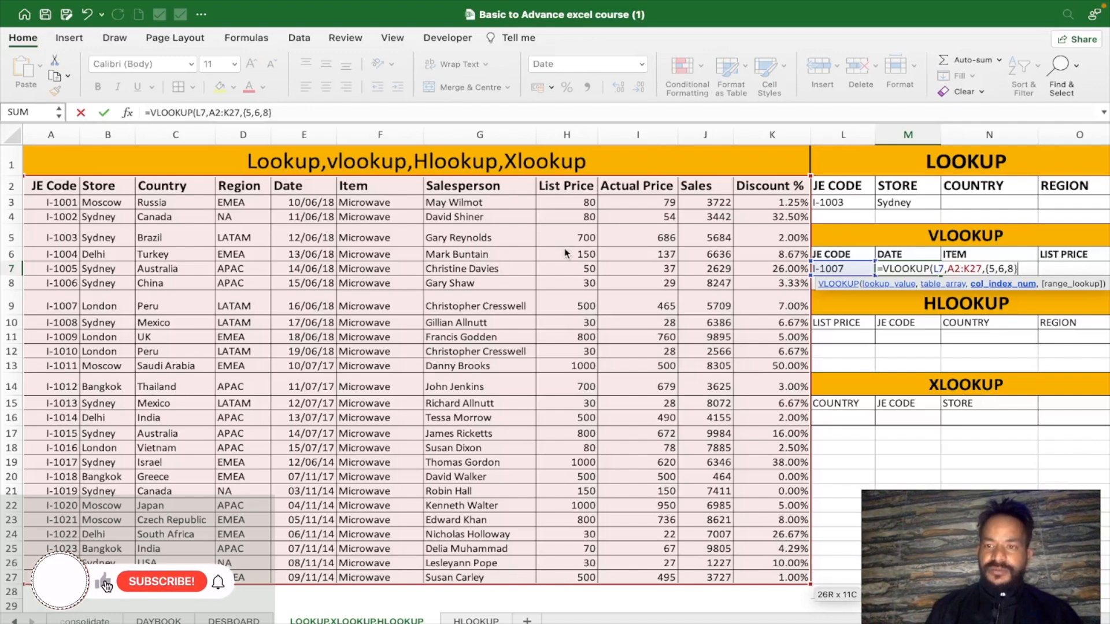
type(",0")
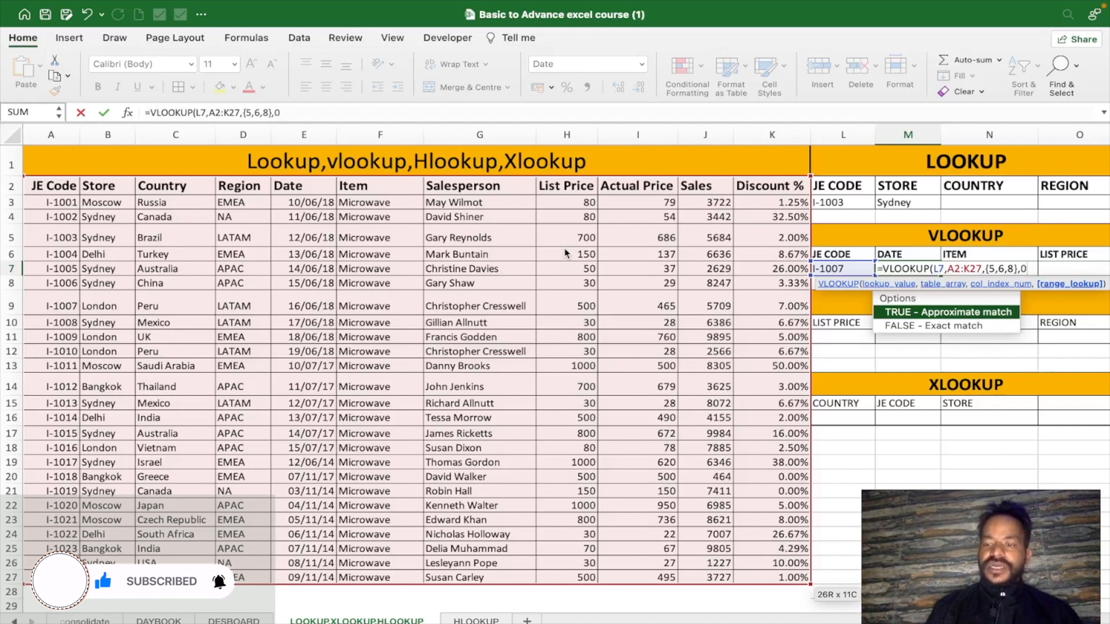
type(")")
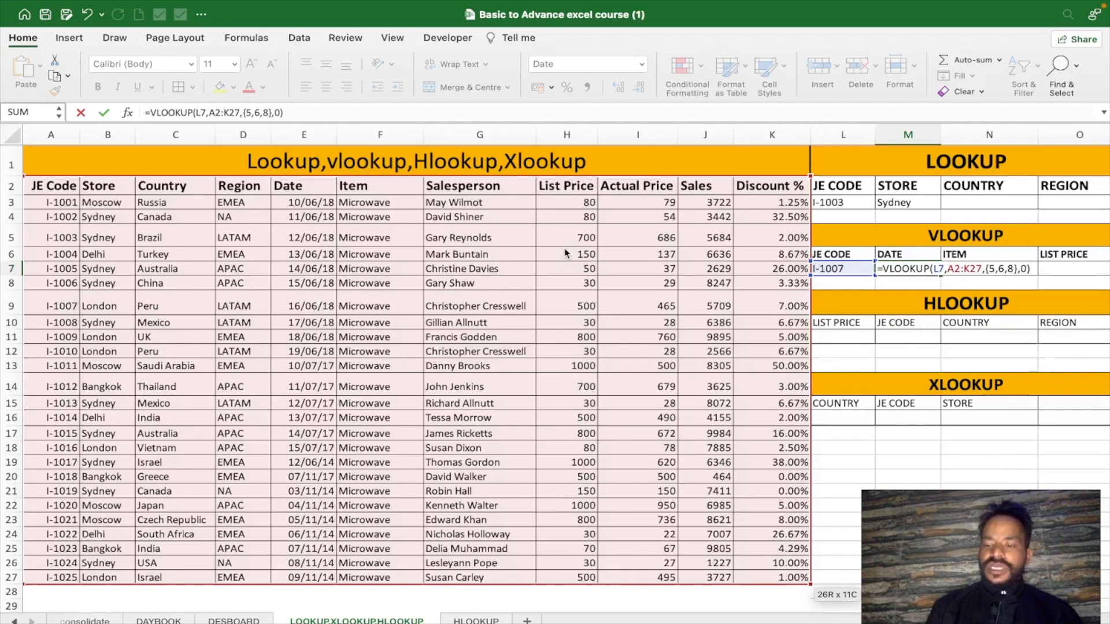
key("Return")
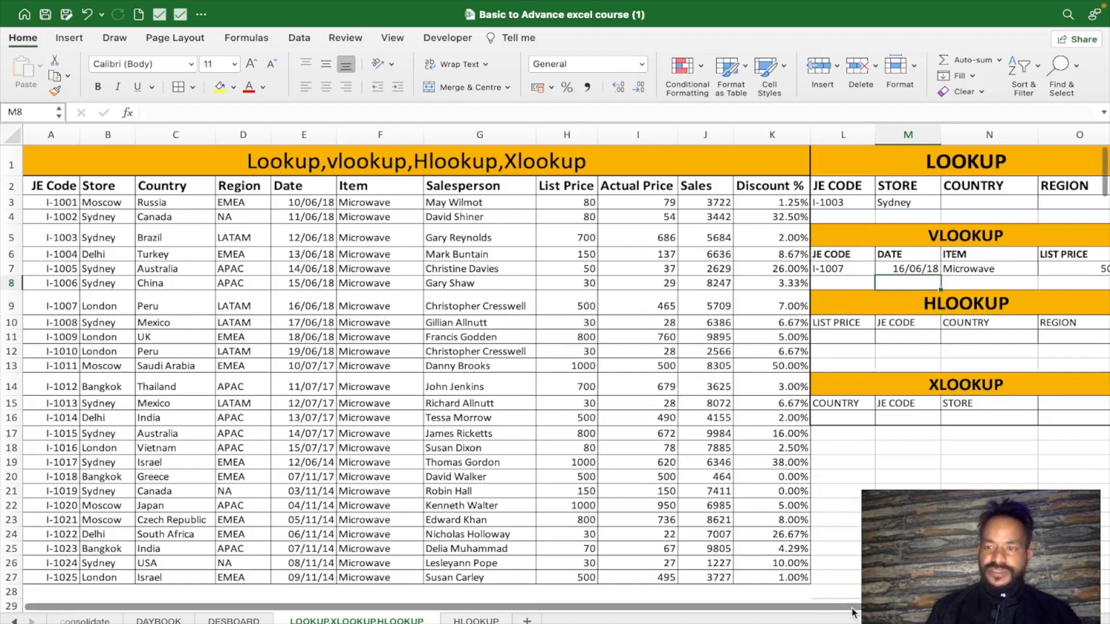
Step: Switch to the HLOOKUP worksheet with the horizontally arranged data
scroll(852, 611, "right", 2)
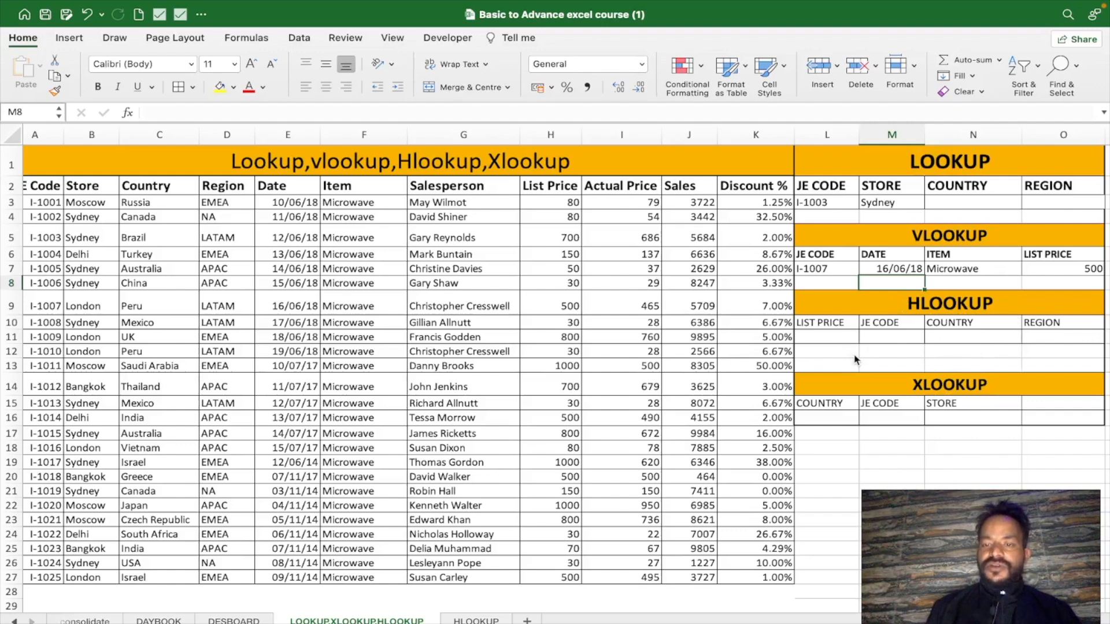
left_click(832, 343)
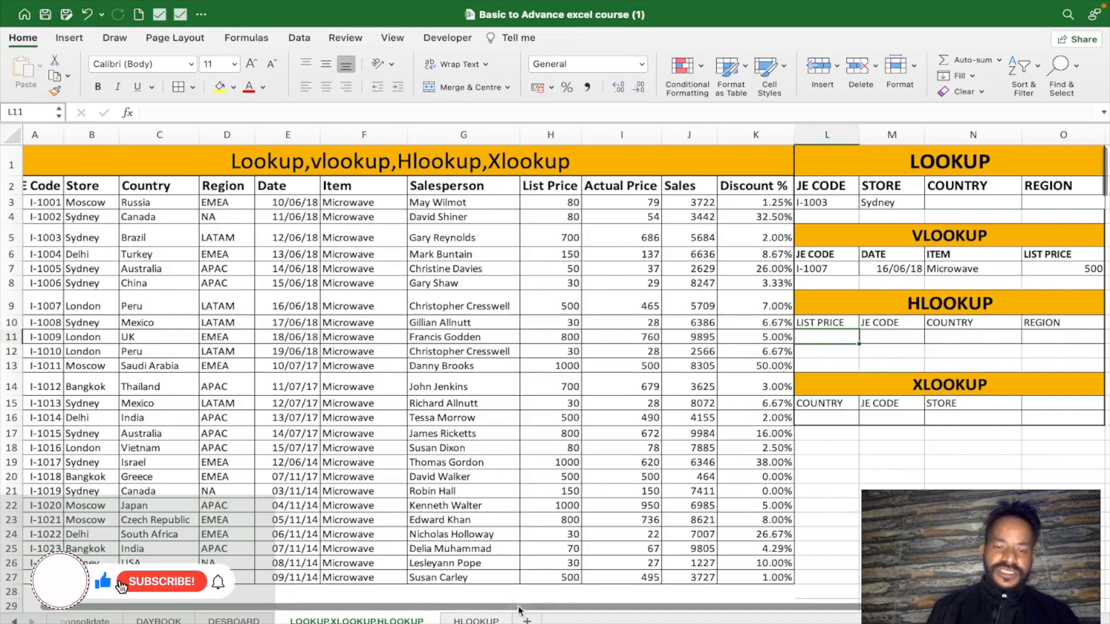
scroll(518, 607, "left", 1)
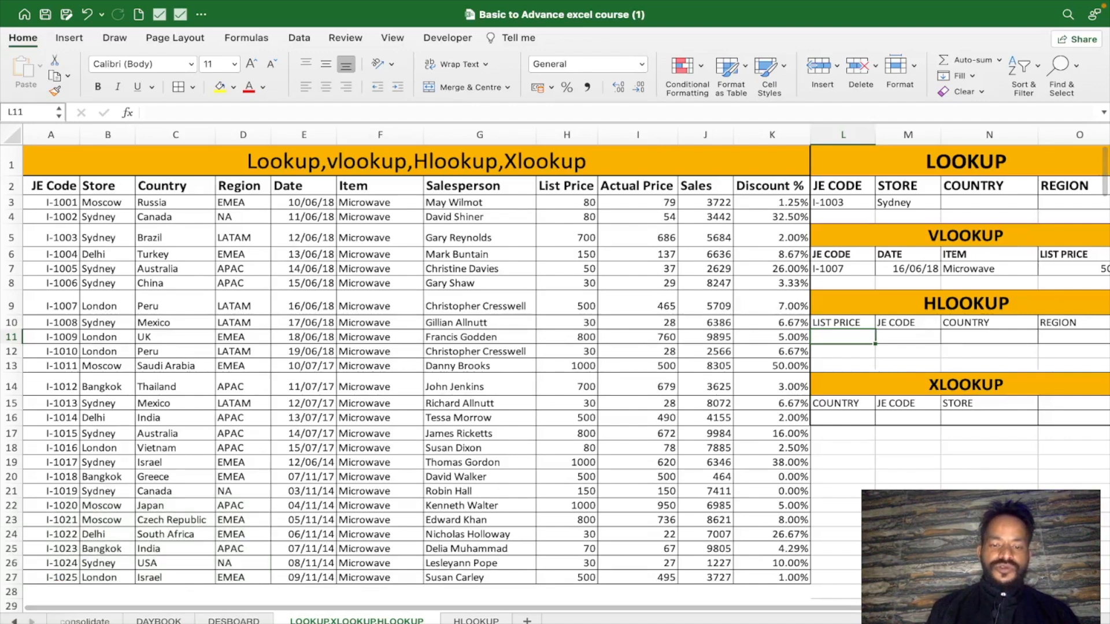
left_click(476, 620)
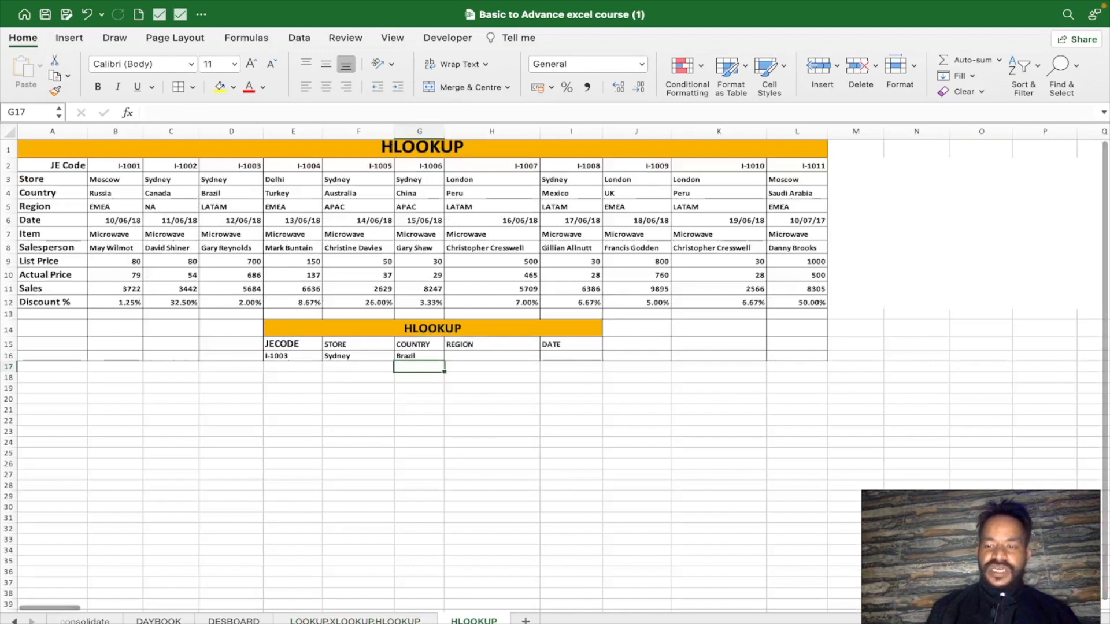
scroll(555, 370, "up", 4)
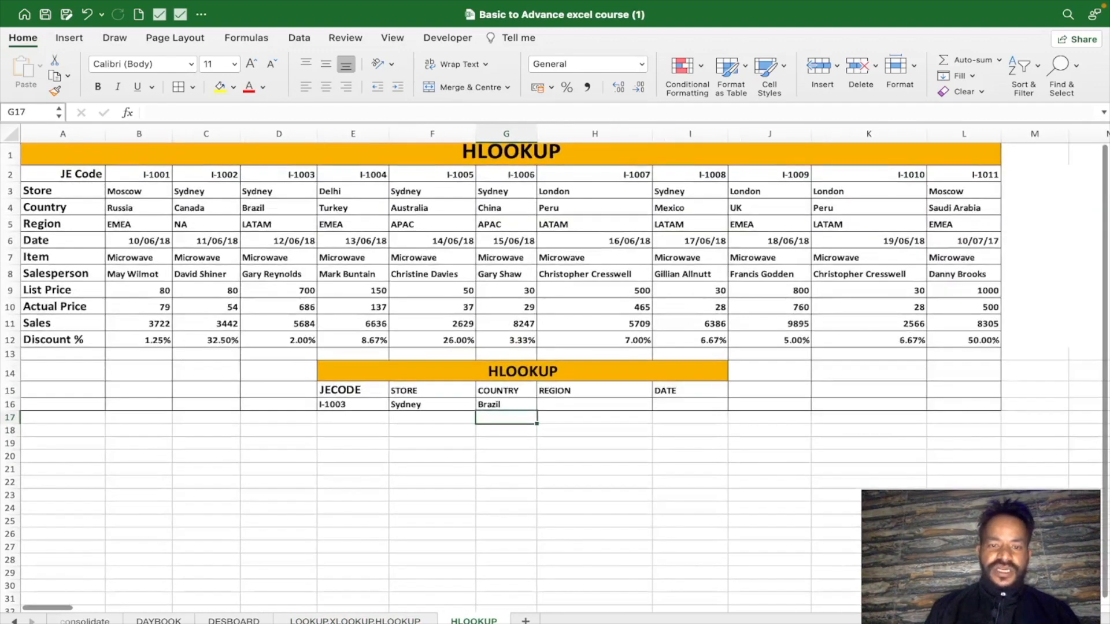
Step: Clear the existing results from the STORE and COUNTRY cells F16 and G16 in the HLOOKUP table
left_click(412, 405)
key("Delete")
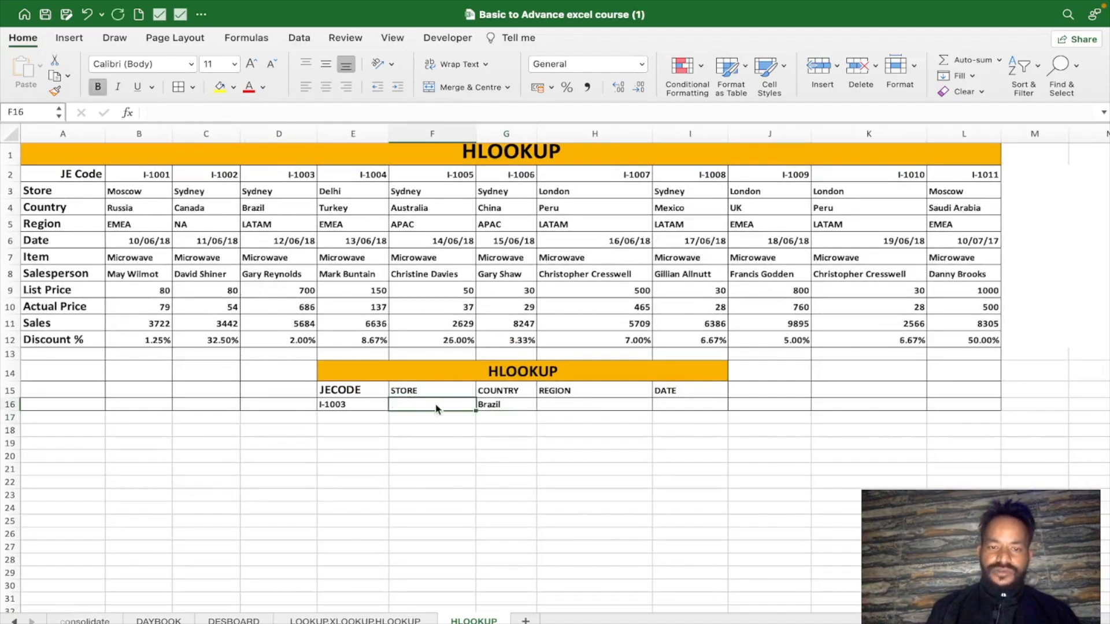
left_click(501, 406)
key("Delete")
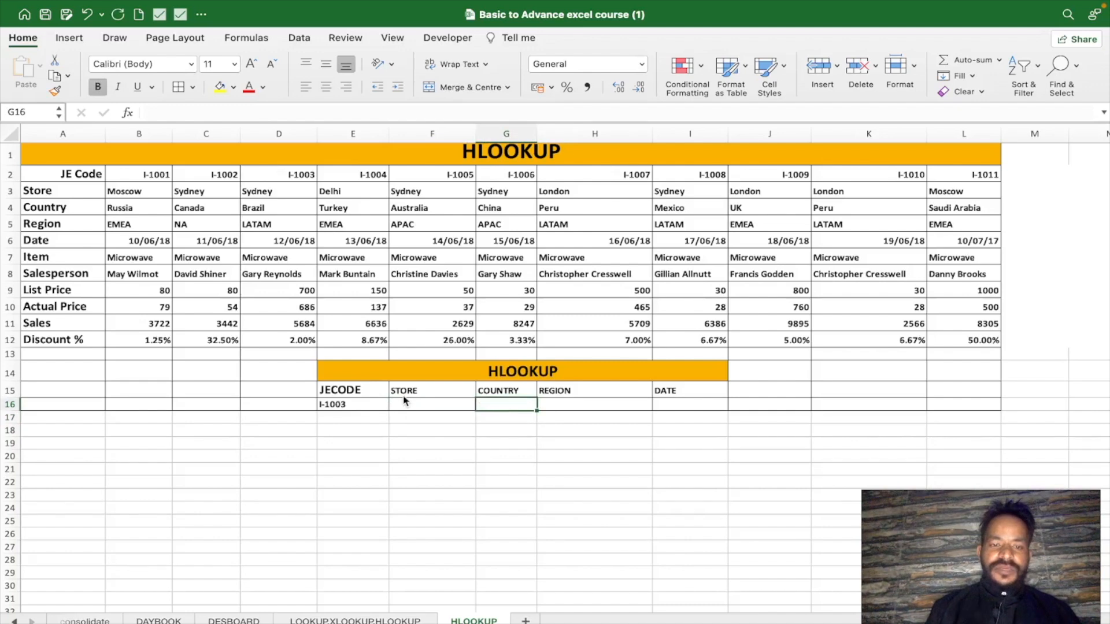
Step: Start an HLOOKUP formula in the STORE cell F16 with E16 as lookup value and A2:L12 as table array
left_click(416, 403)
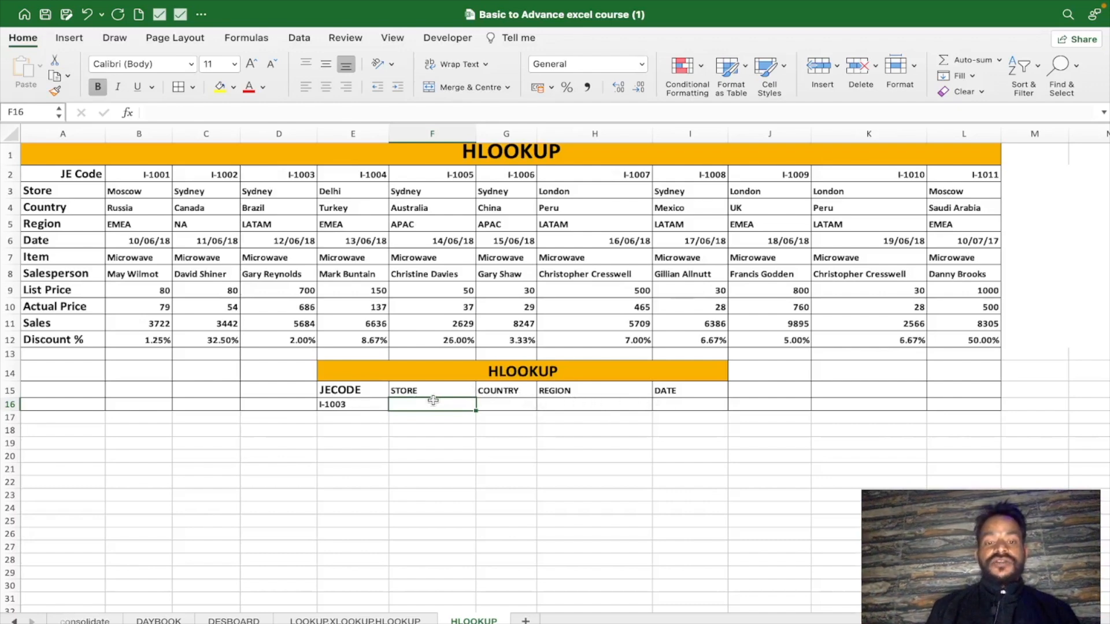
type("=")
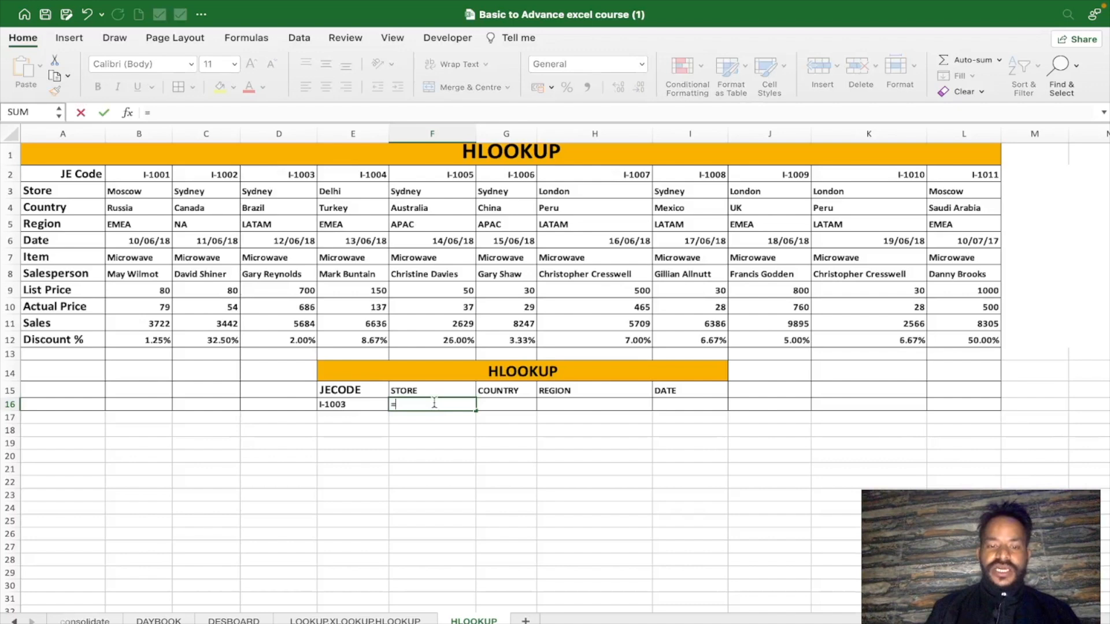
type("hl")
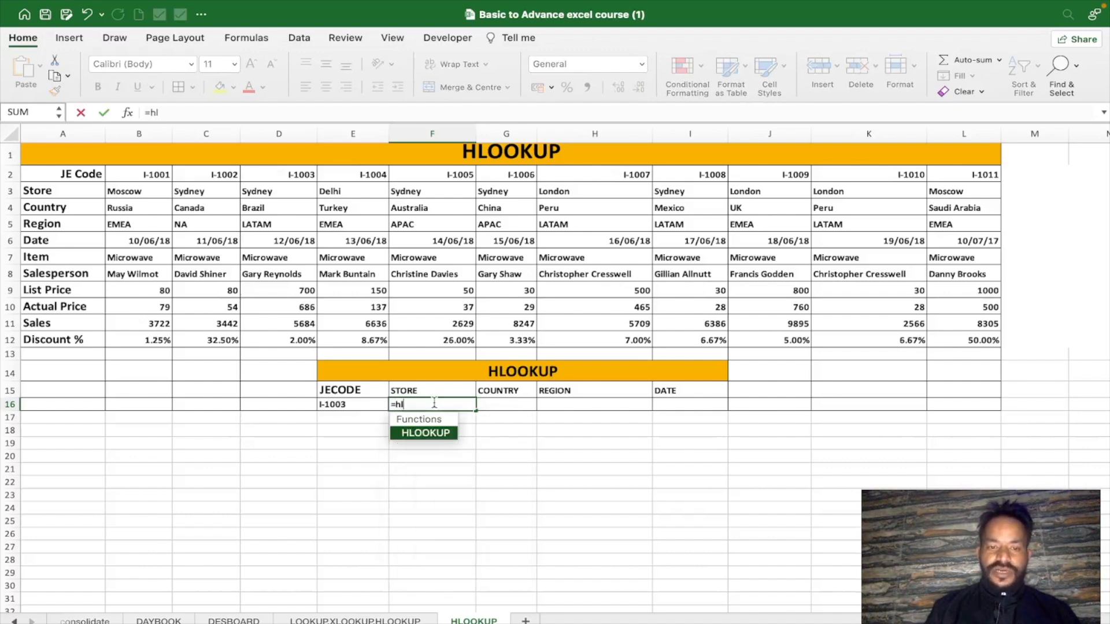
key("Tab")
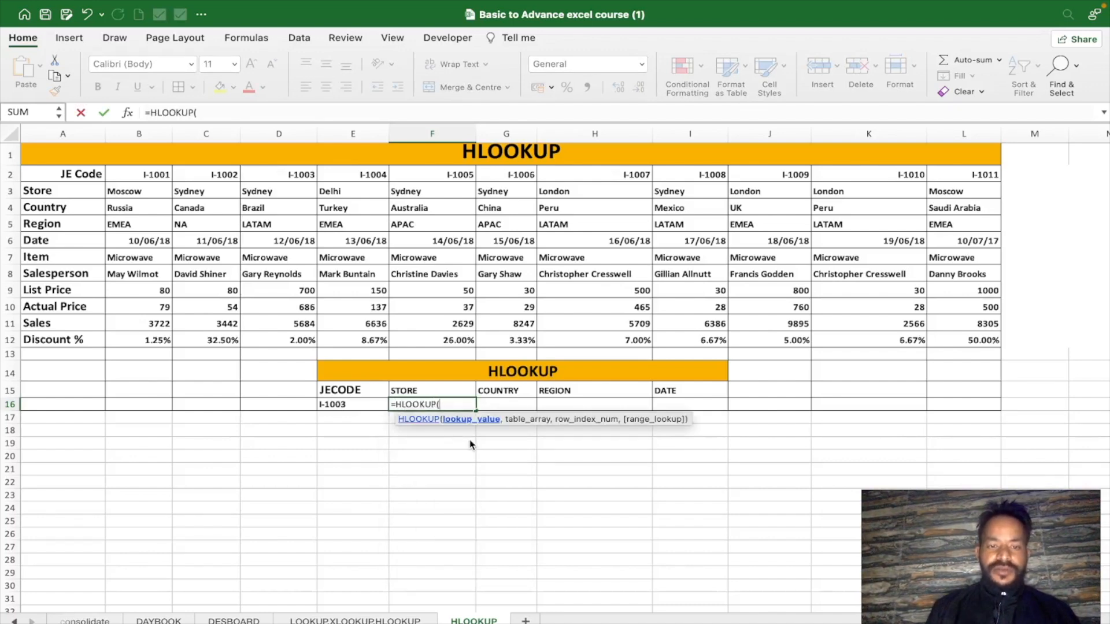
left_click(365, 408)
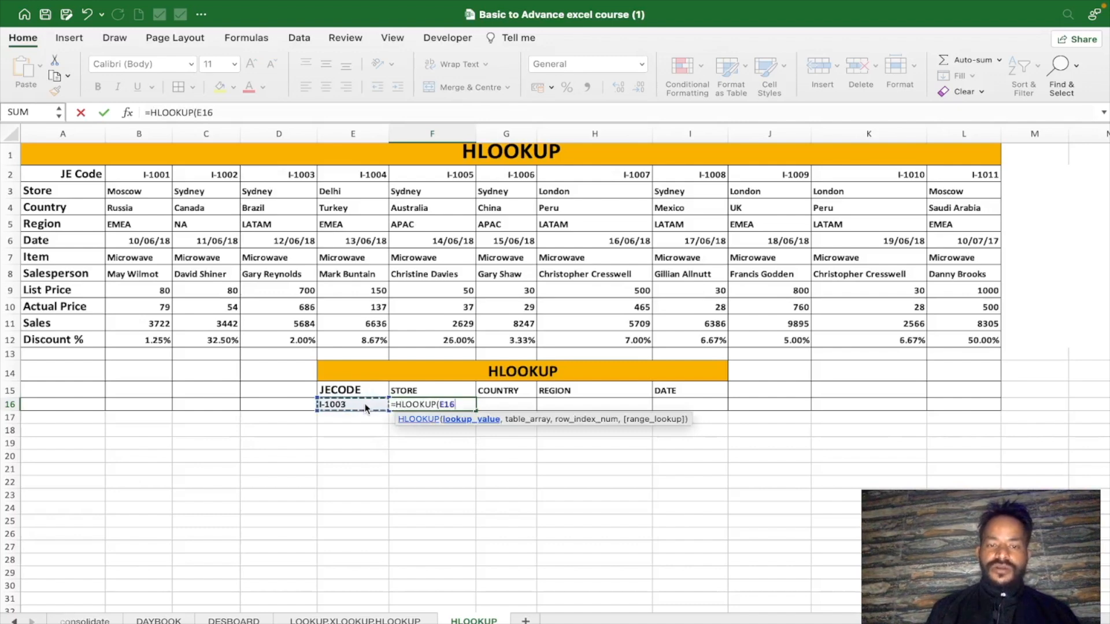
type(",")
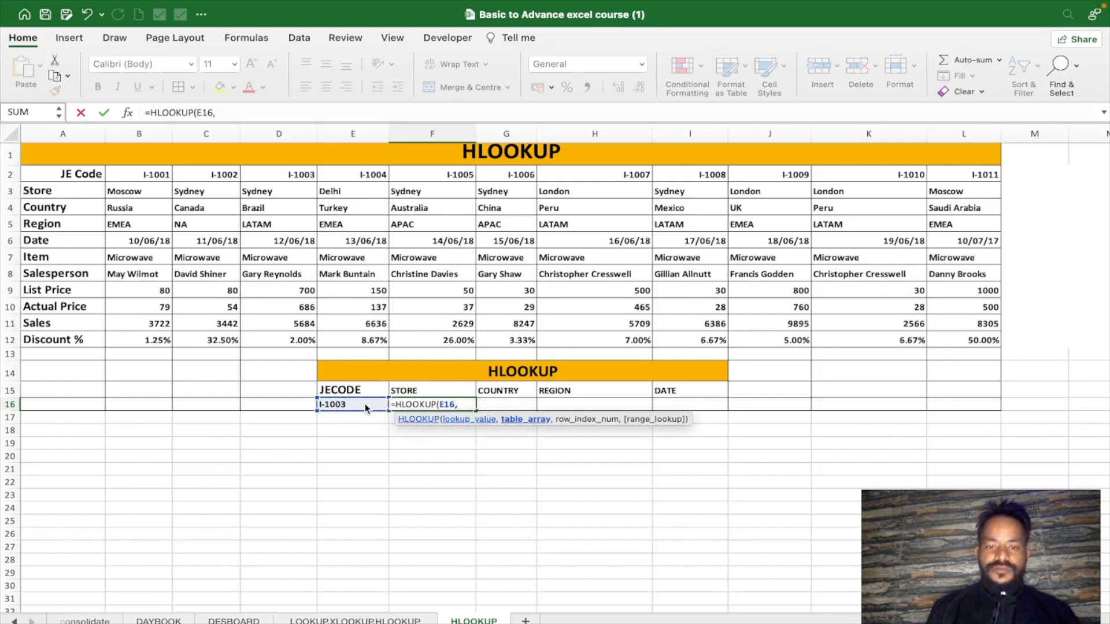
left_click(98, 174)
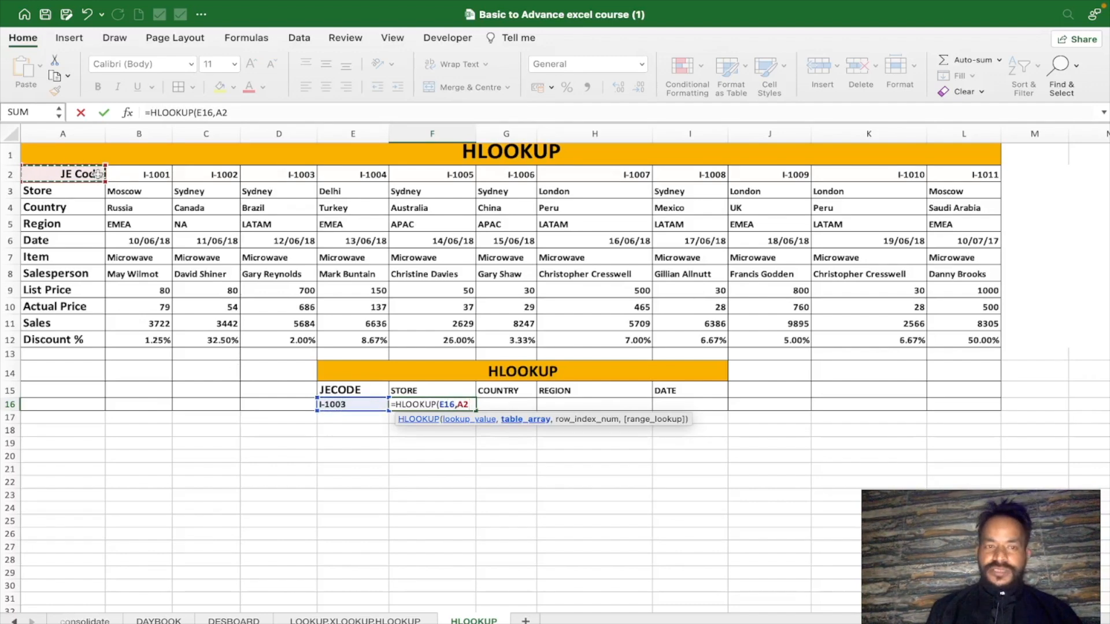
left_click_drag(98, 174, 972, 340)
Step: Complete the HLOOKUP formula with row index array {2,3,4,5} and 0 for an exact match
type(",{")
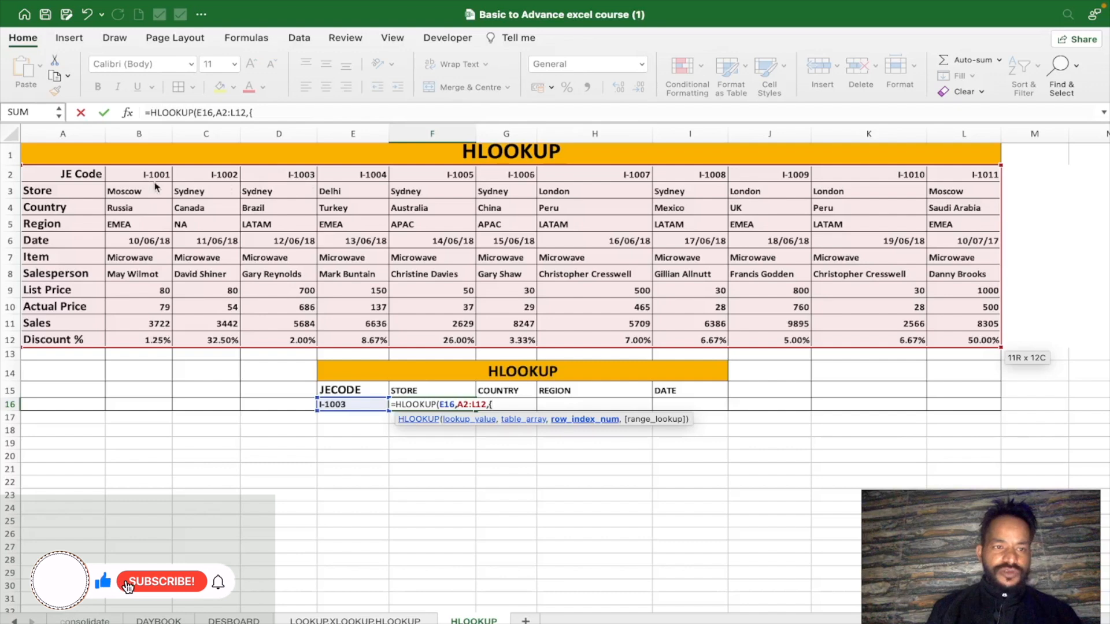
type("2,3,4,5")
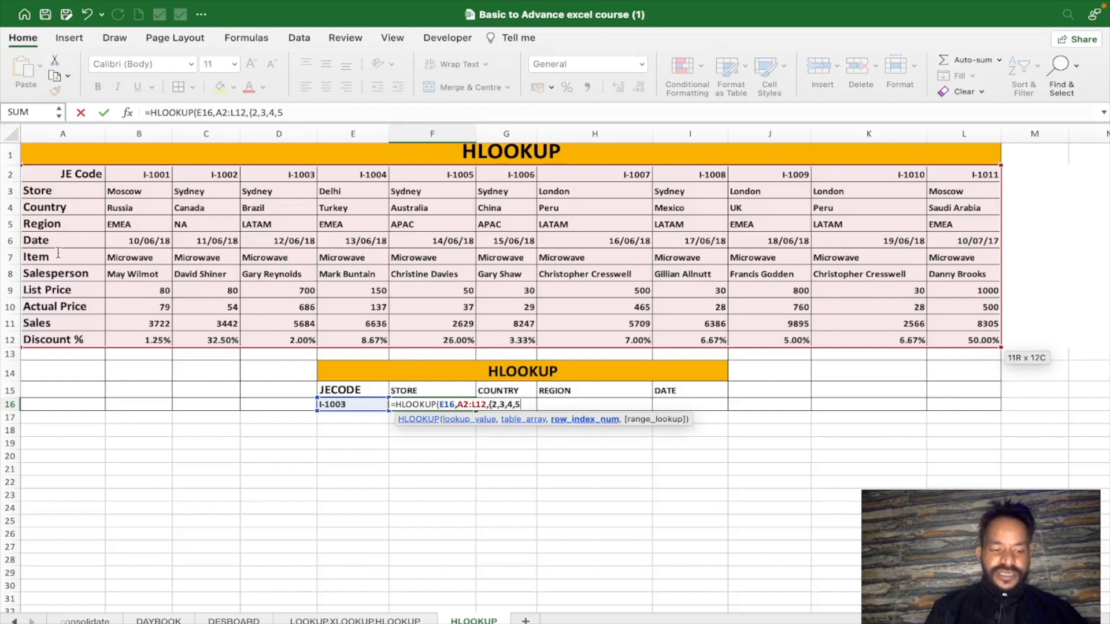
type("},0")
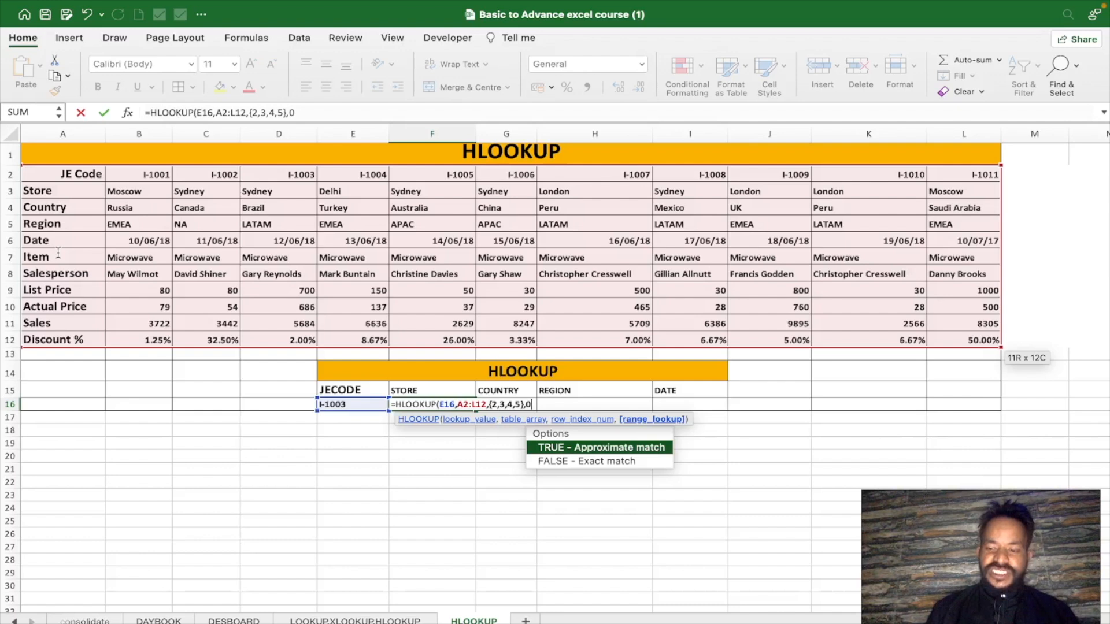
type(")")
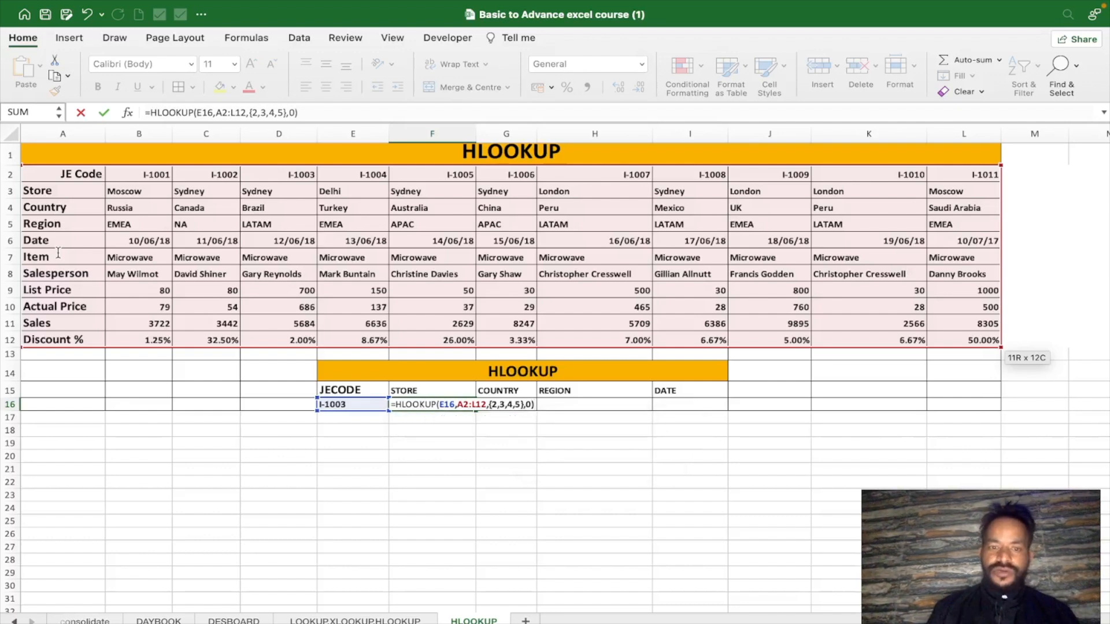
key("Return")
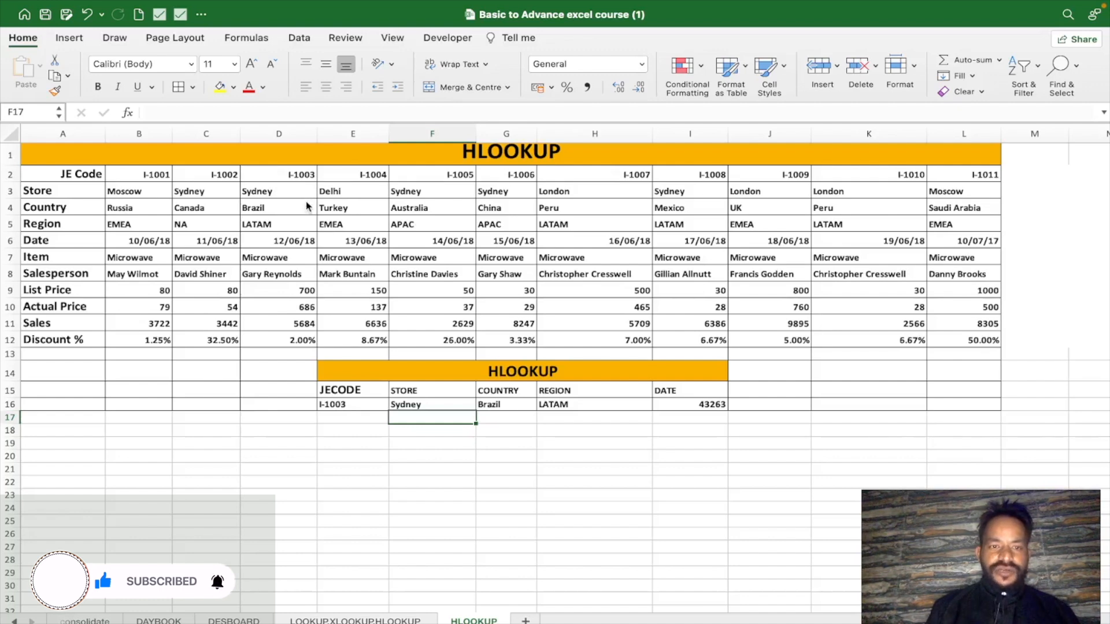
Step: Format the HLOOKUP table's DATE cell I16 as Short Date
left_click(693, 409)
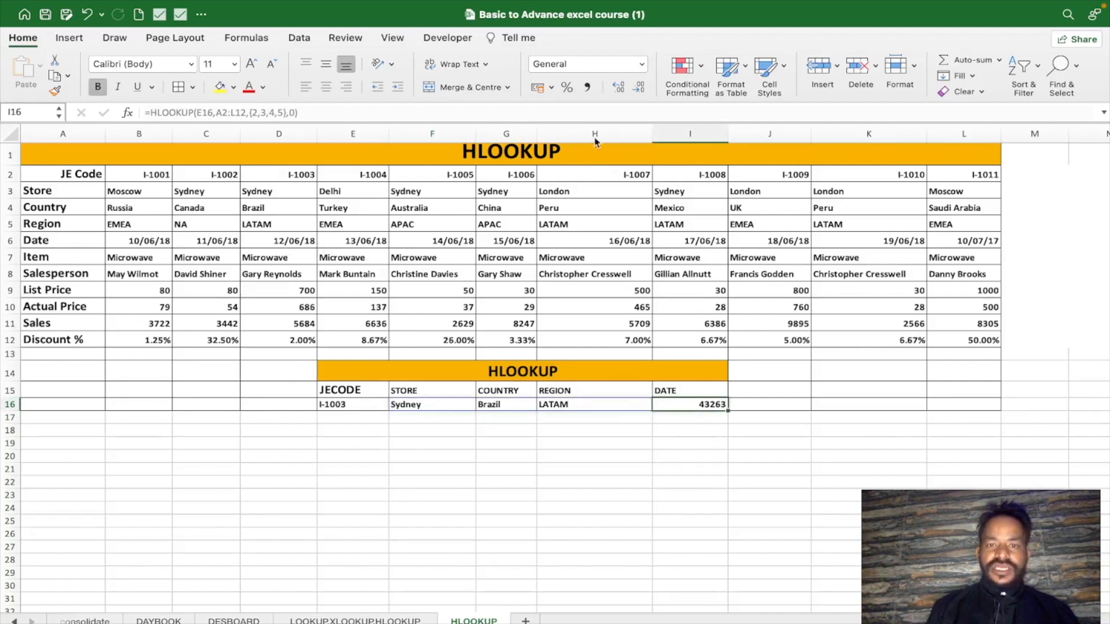
left_click(642, 65)
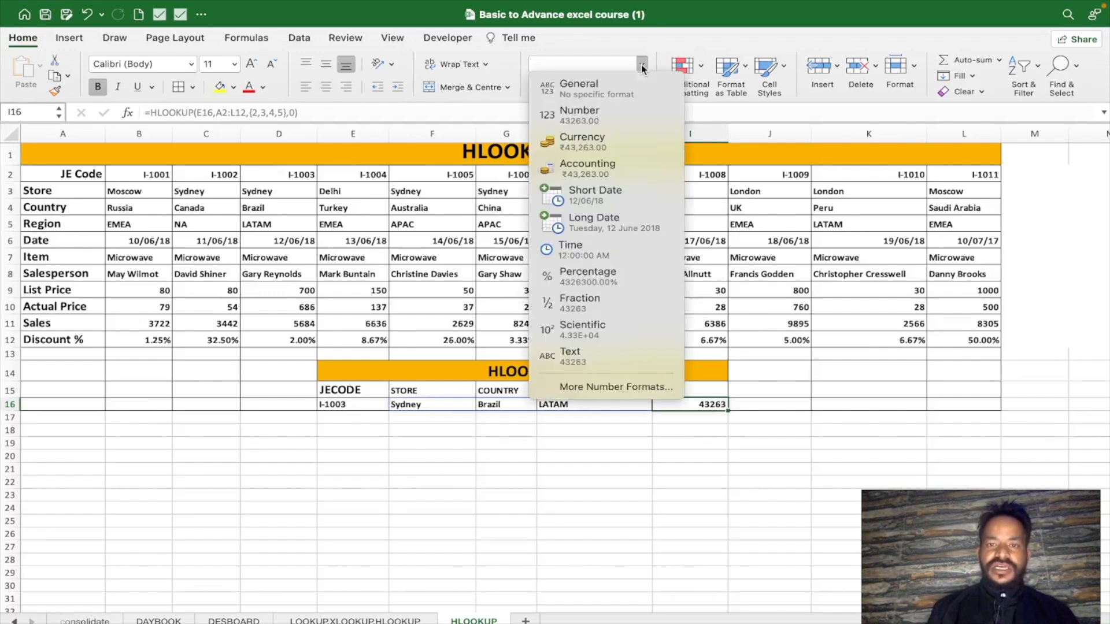
left_click(616, 195)
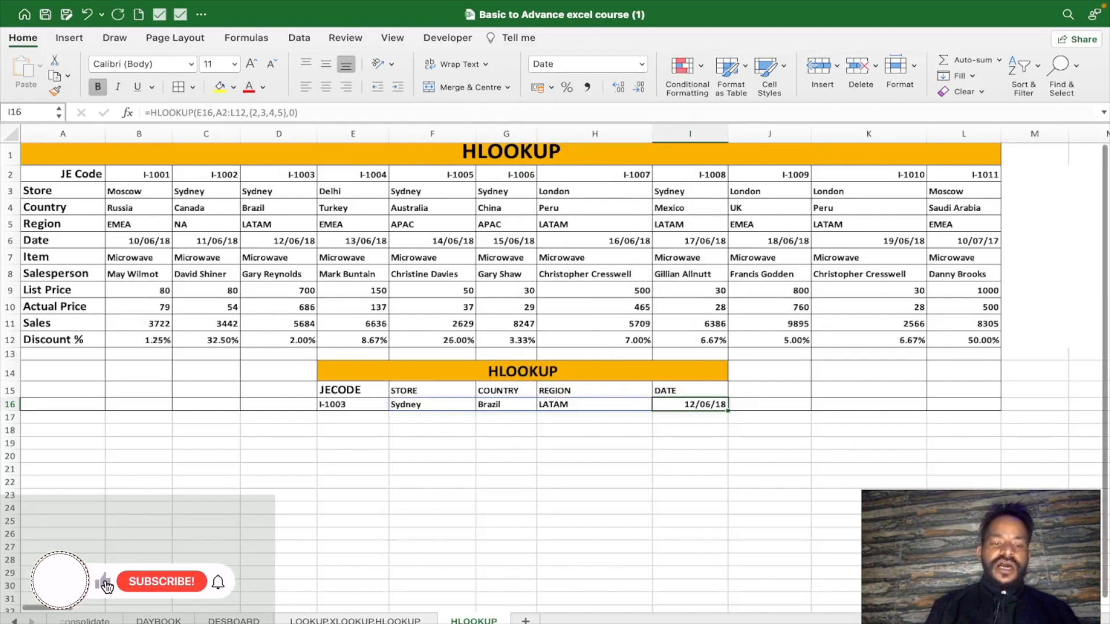
Step: On the LOOKUP,XLOOKUP,HLOOKUP worksheet, fill the XLOOKUP table's COUNTRY cell L16 with a reference to Brazil in cell C5
left_click(345, 620)
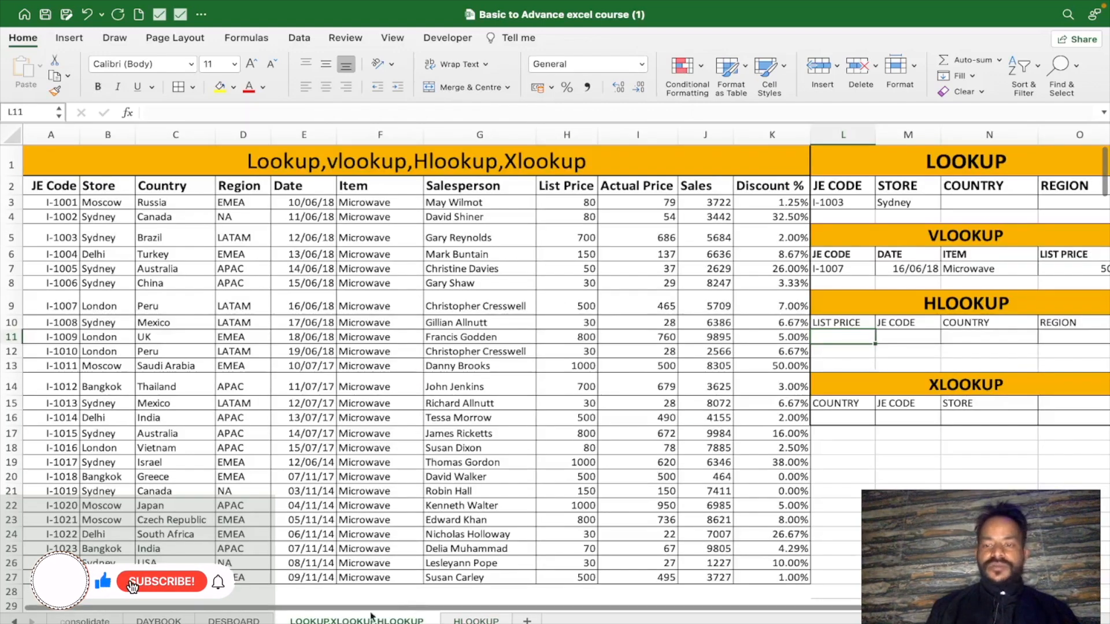
left_click(828, 416)
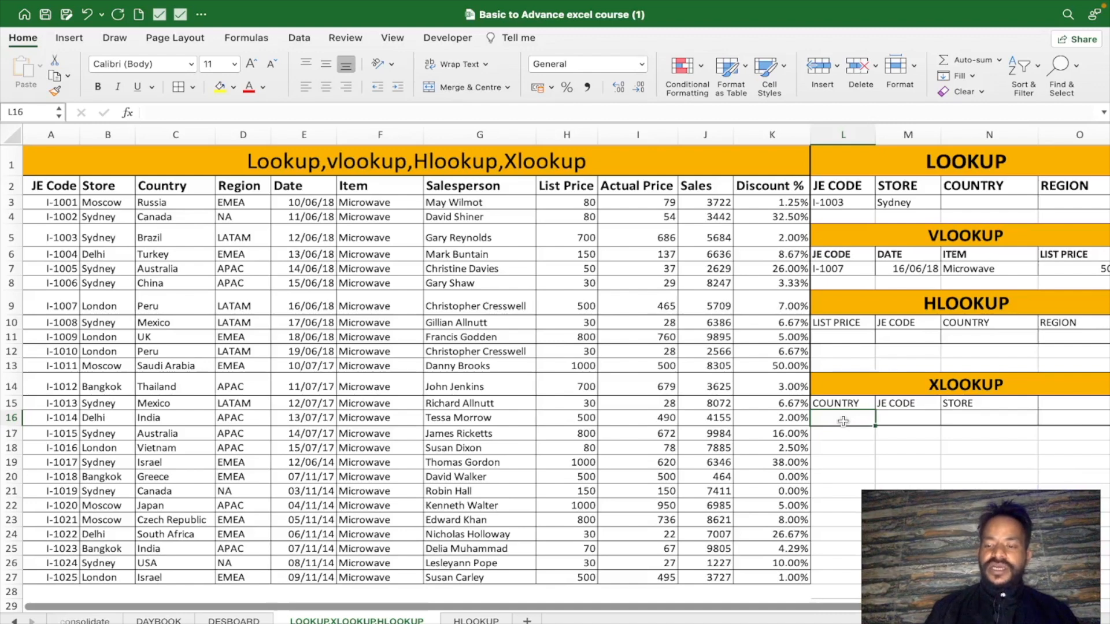
type("=")
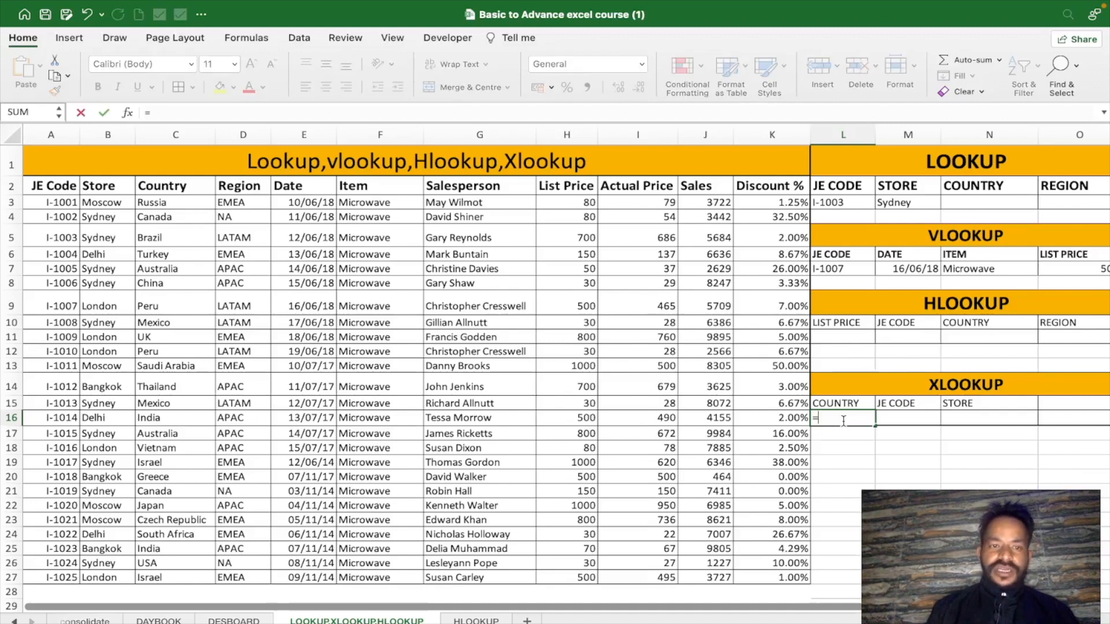
left_click(169, 233)
key("Return")
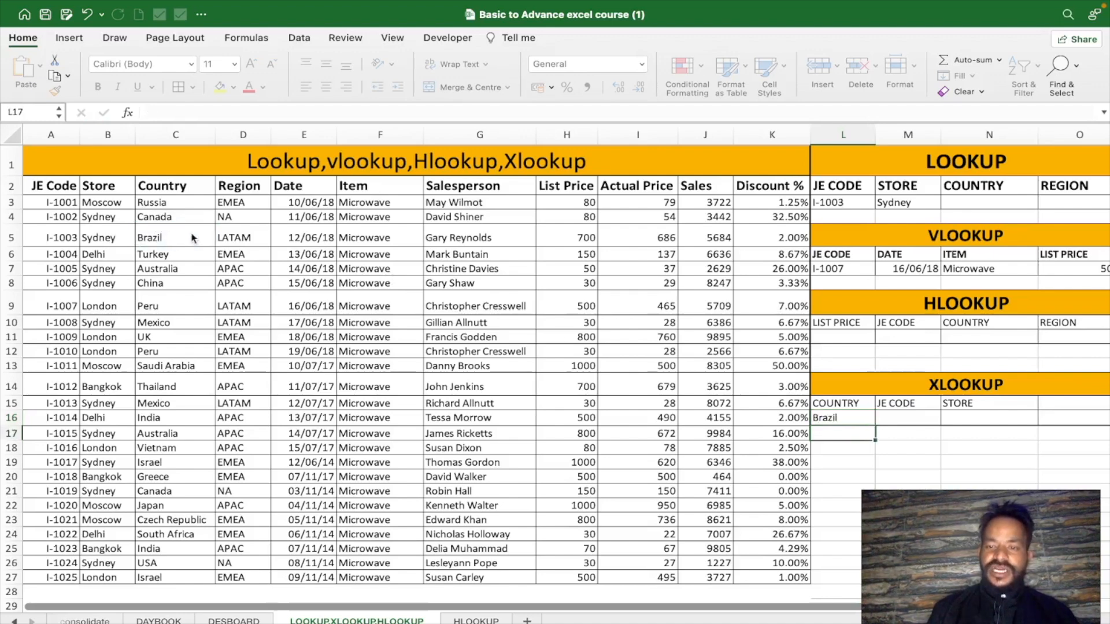
Step: Start an XLOOKUP formula in the JE CODE cell M16 with the country in L16 as lookup value
left_click(928, 417)
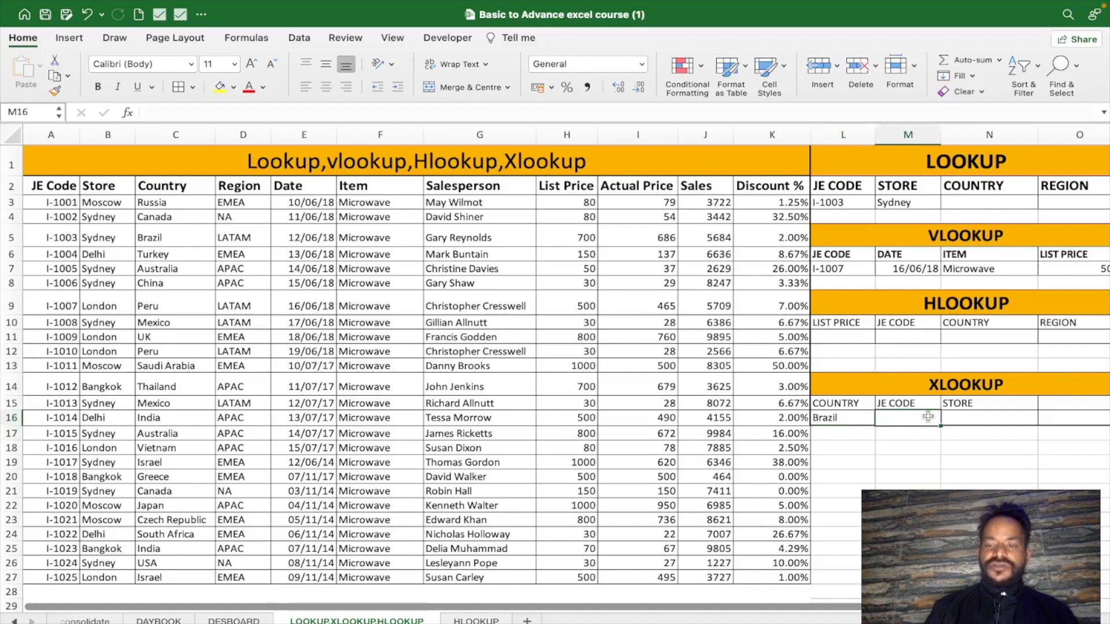
type("=x")
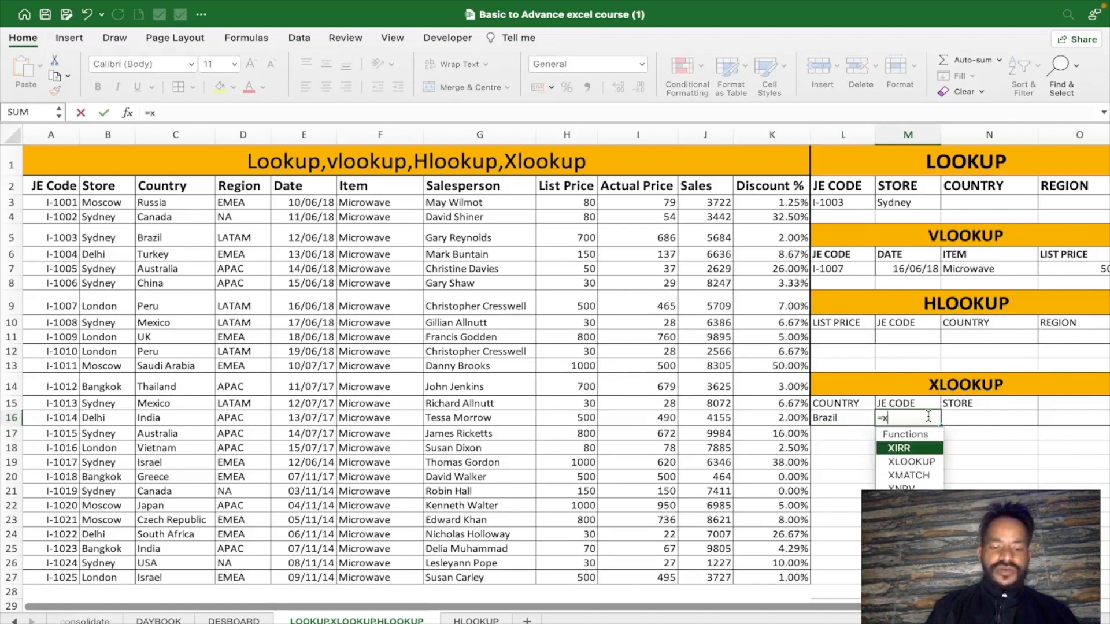
type("l")
key("Tab")
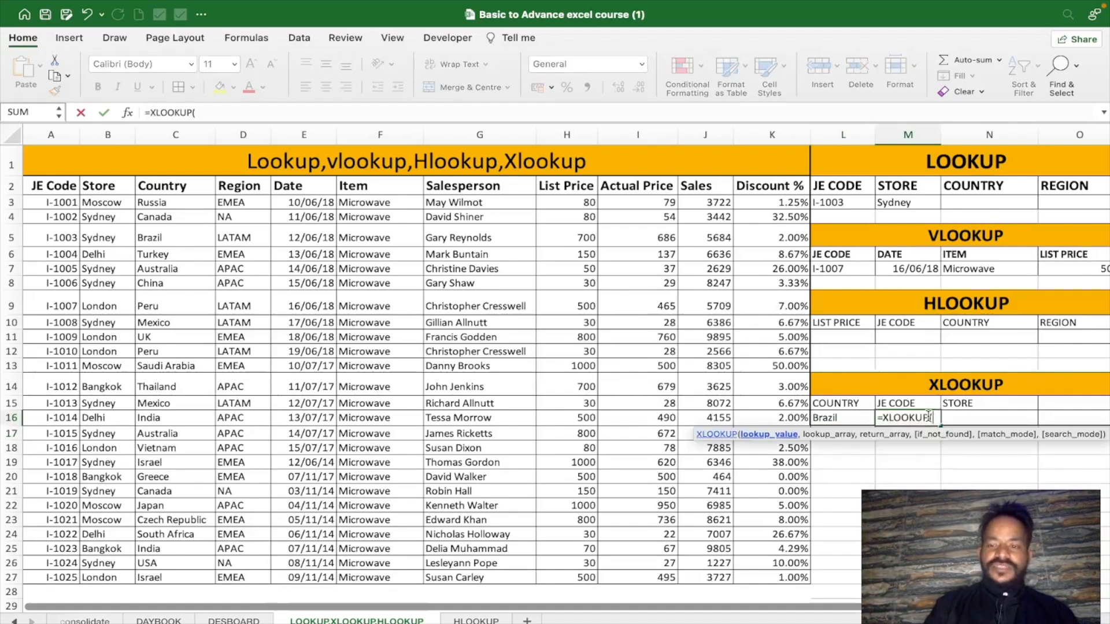
left_click(838, 419)
type(",")
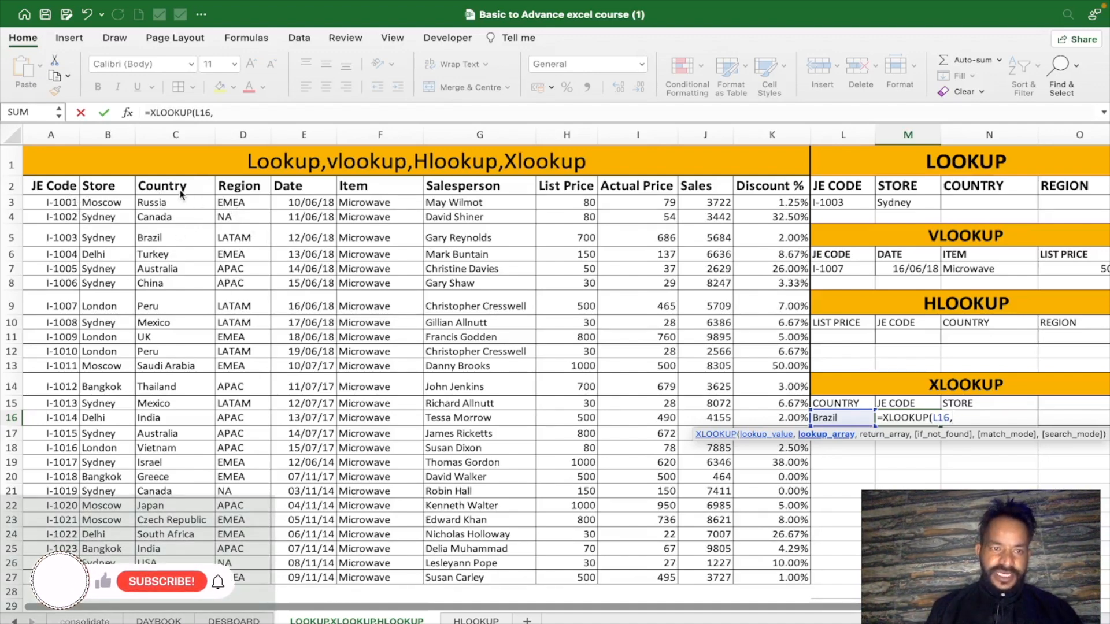
Step: Complete the XLOOKUP formula with C2:C27 as lookup array and A2:B27 as return array
left_click_drag(181, 193, 174, 578)
type(",")
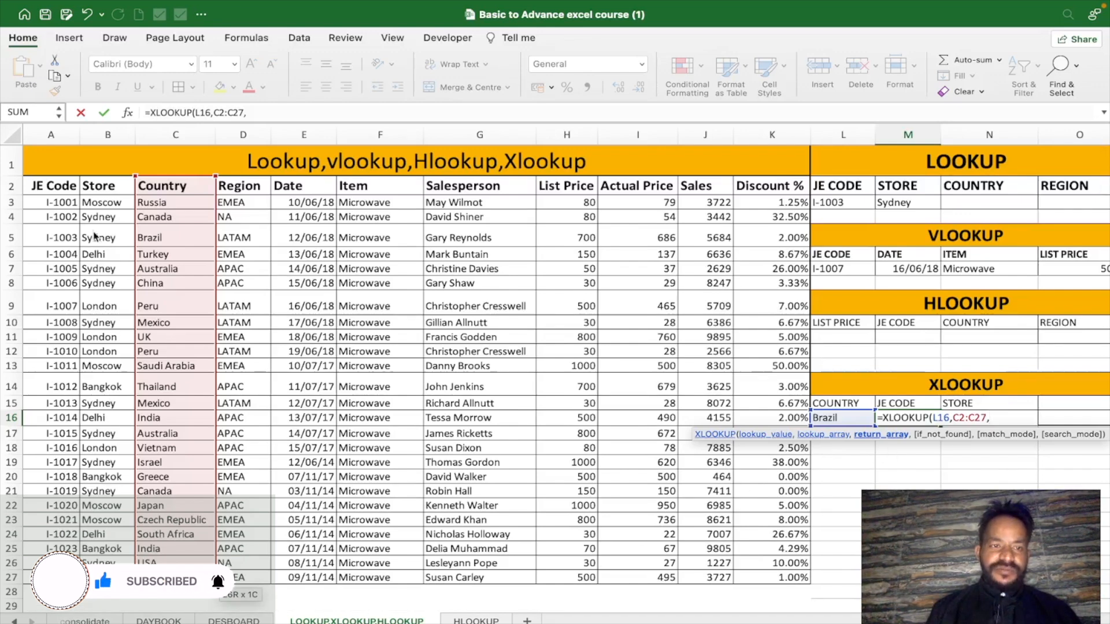
left_click_drag(60, 194, 111, 580)
type(")")
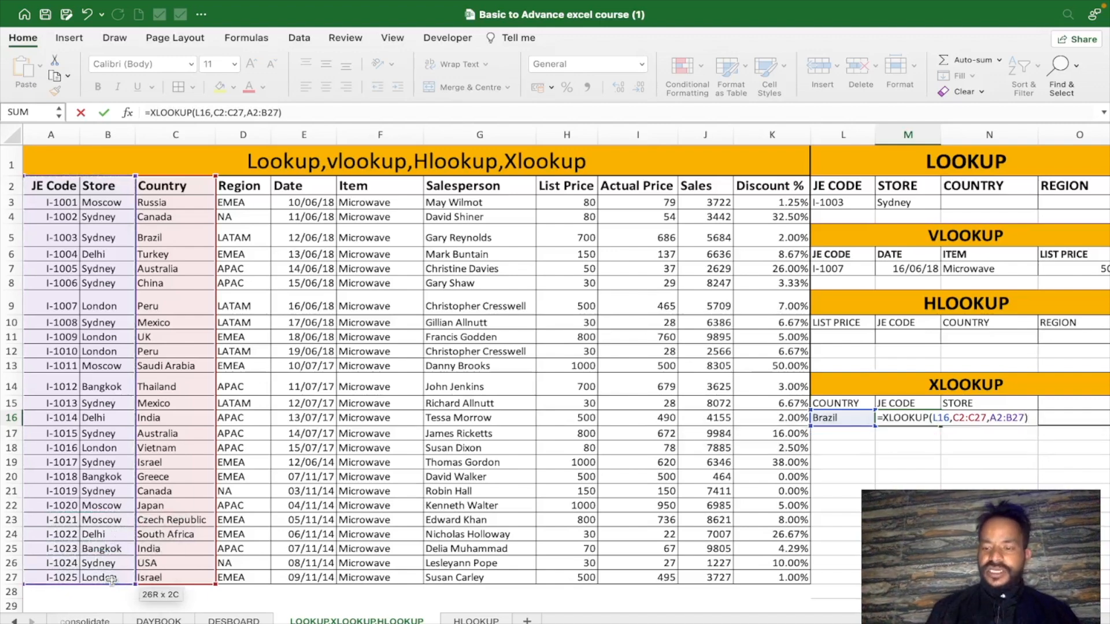
key("Return")
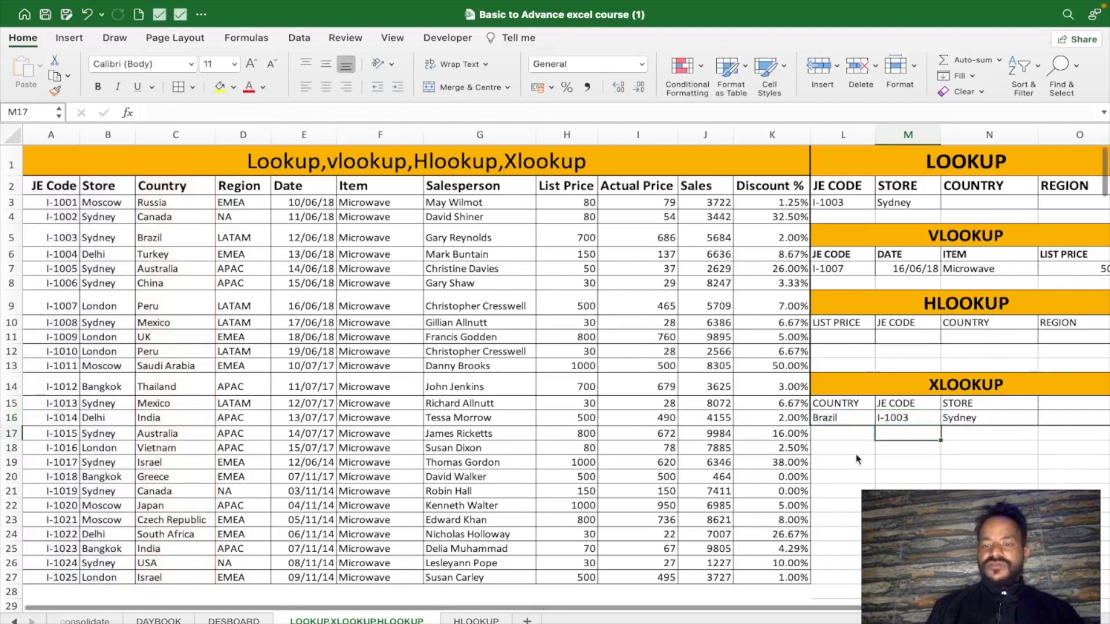